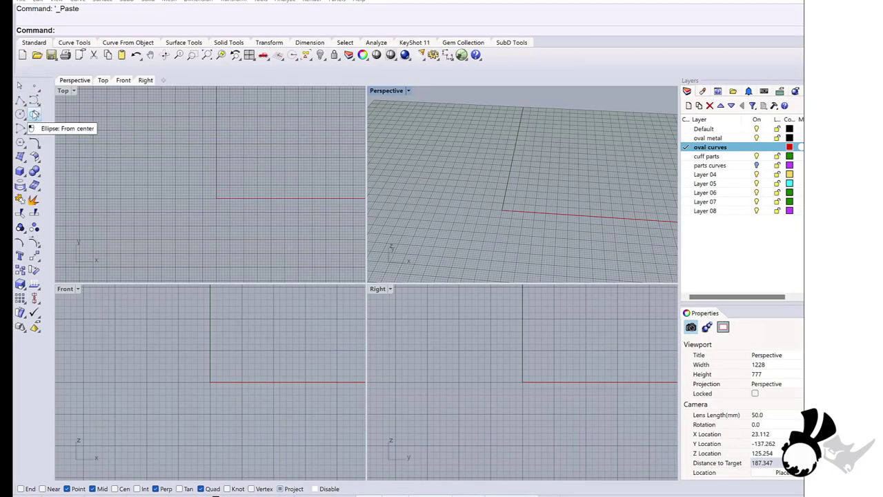
# Draw an ellipse centred at the red line's start with a 10 mm first axis and 8.5 mm second axis
pyautogui.click(34, 116)
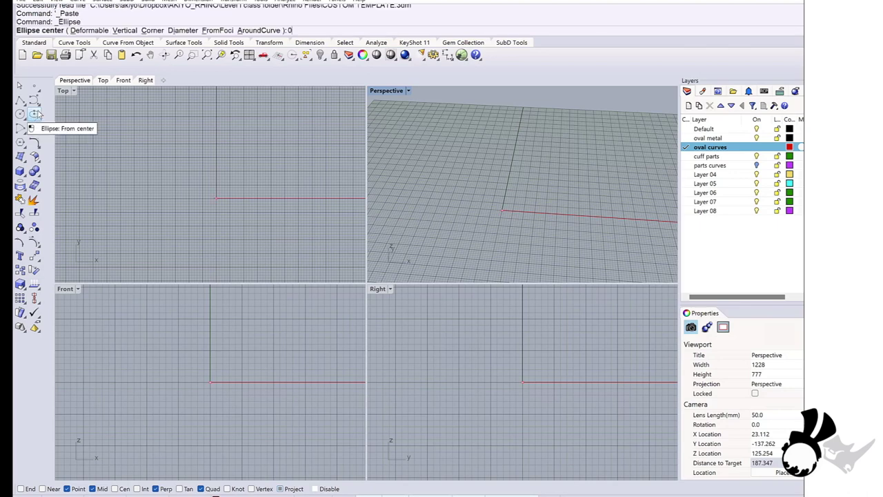
pyautogui.click(216, 198)
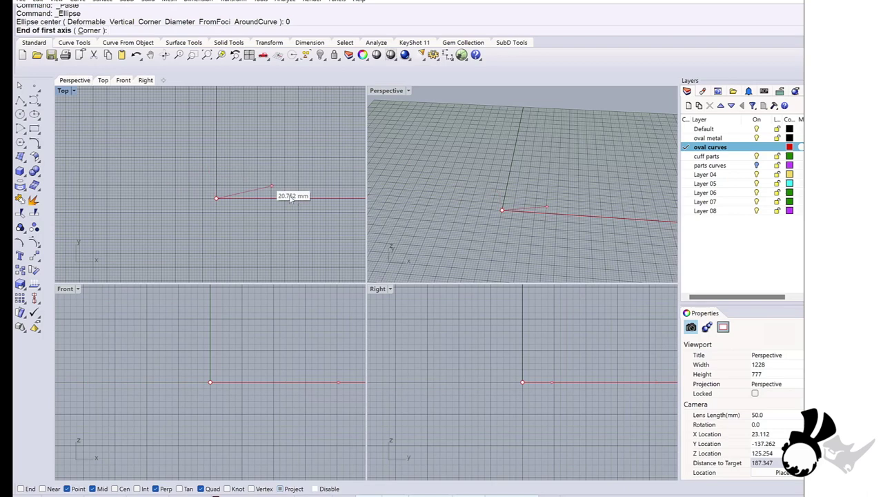
pyautogui.write('10')
pyautogui.press('Return')
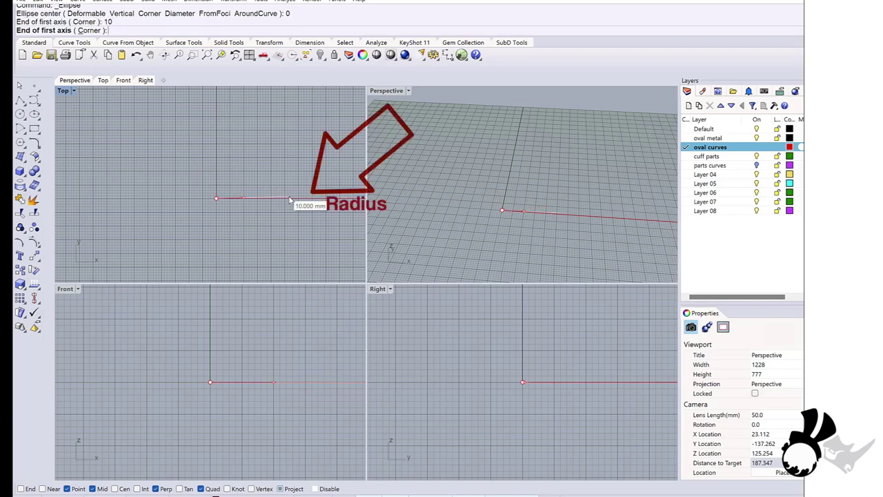
pyautogui.click(286, 198)
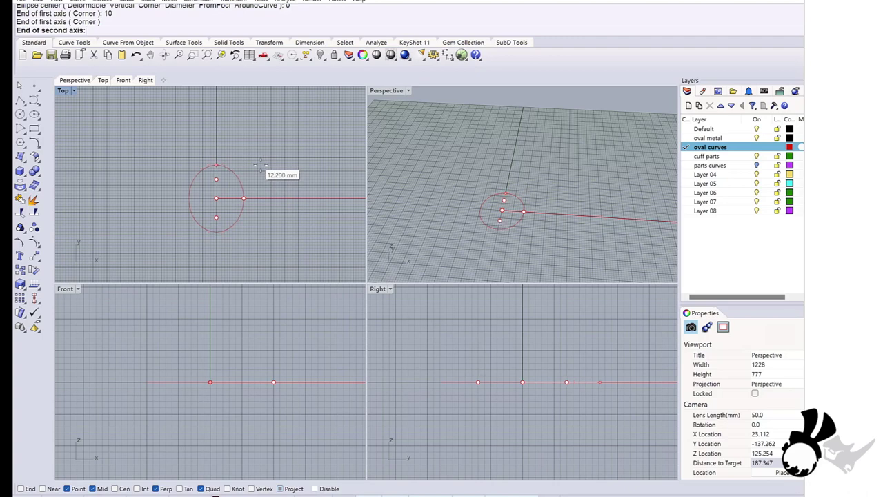
pyautogui.write('8.5')
pyautogui.press('Return')
pyautogui.click(259, 164)
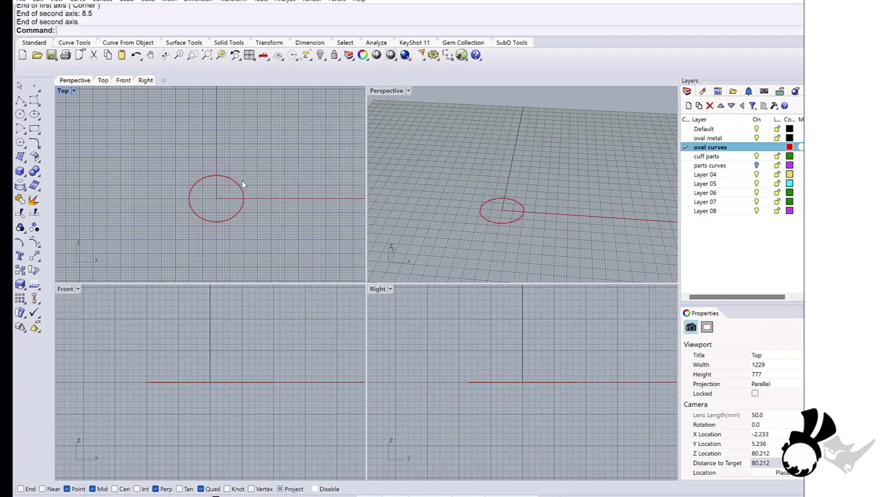
# Maximize the Top viewport and centre the oval in it
pyautogui.scroll(3, 242, 185)
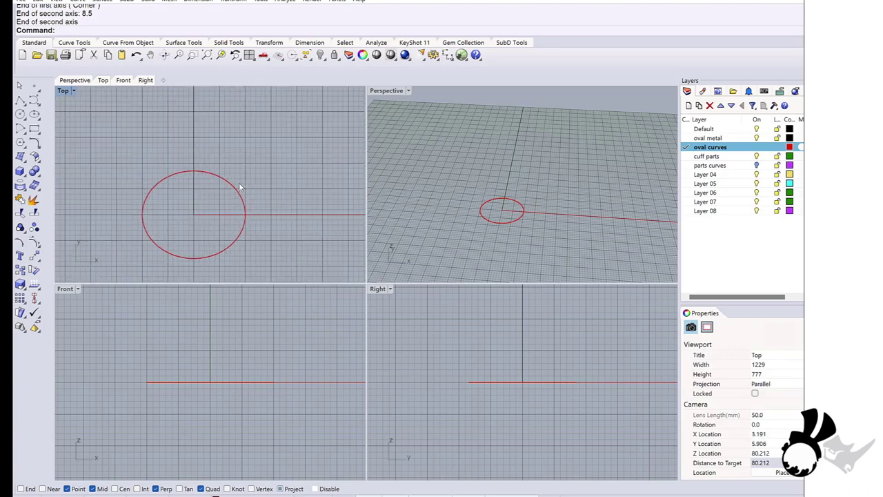
pyautogui.doubleClick(63, 90)
pyautogui.scroll(-2, 301, 217)
pyautogui.moveTo(301, 216); pyautogui.dragTo(266, 201, button='right')
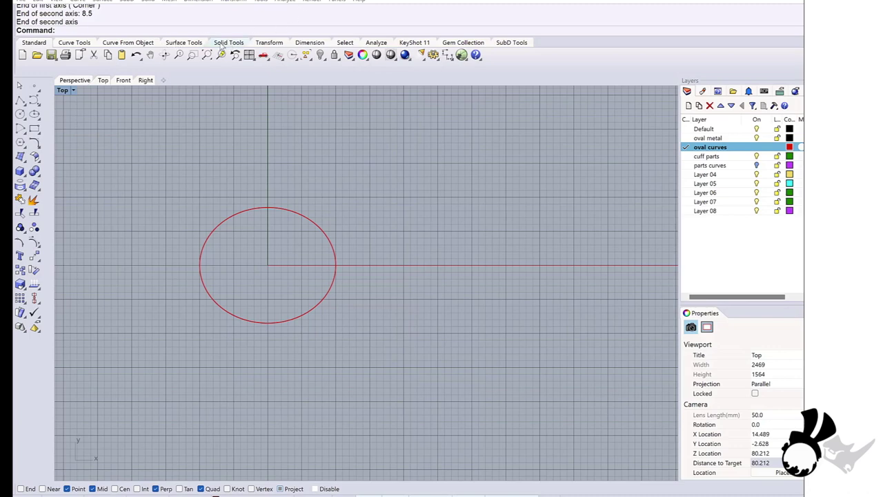
# Create a rectangular plane centred at the origin (0) large enough to cover the oval
pyautogui.click(184, 42)
pyautogui.click(20, 128)
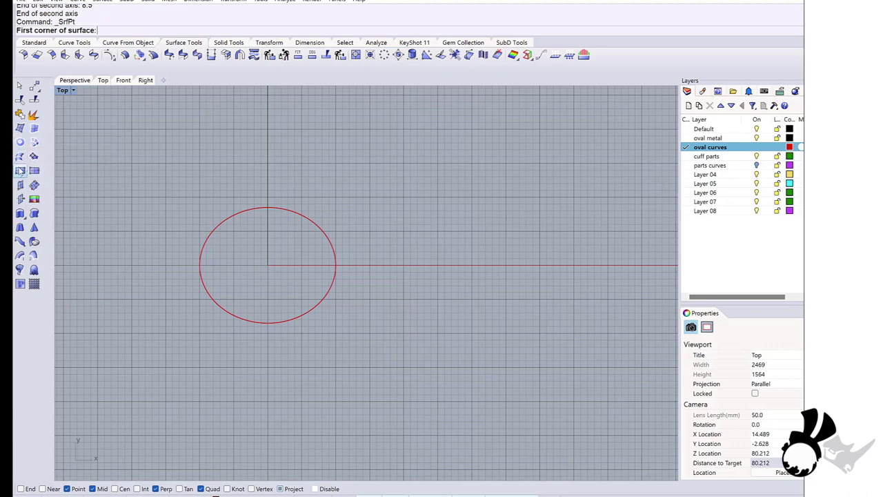
pyautogui.click(20, 172)
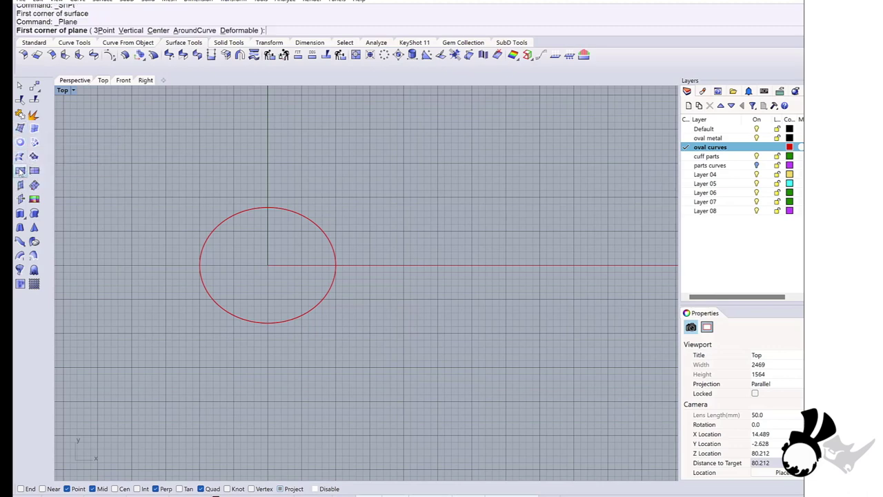
pyautogui.click(158, 30)
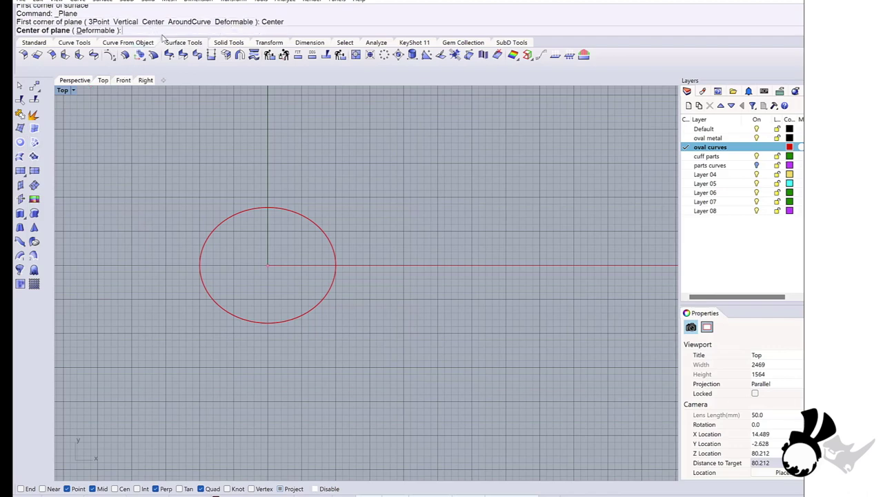
pyautogui.write('0')
pyautogui.press('Return')
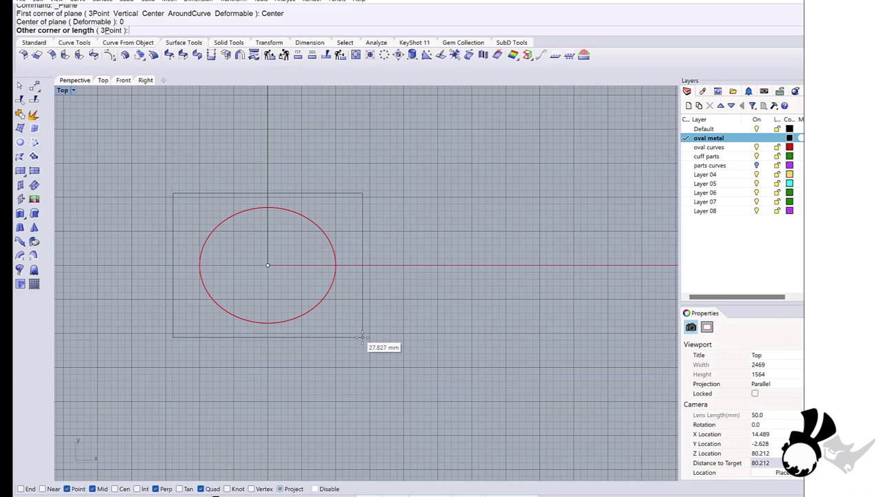
pyautogui.click(361, 337)
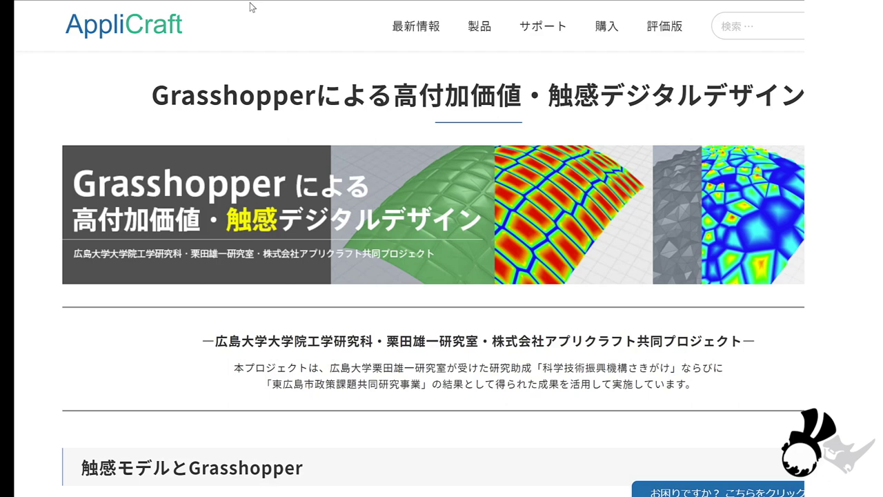
# Scroll the AppliCraft page to the sample downloads and locate the 04-Renga card
pyautogui.scroll(-1, 268, 75)
pyautogui.scroll(-1, 270, 77)
pyautogui.scroll(1, 276, 83)
pyautogui.scroll(-2, 283, 98)
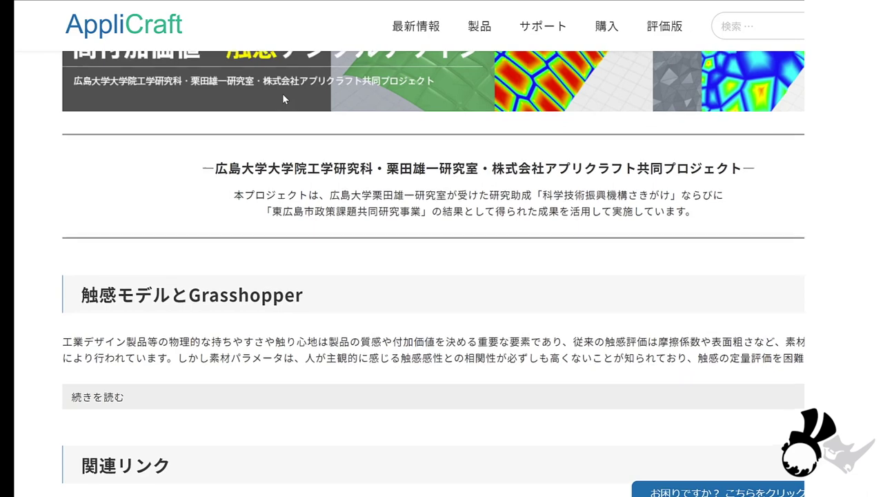
pyautogui.scroll(2, 282, 98)
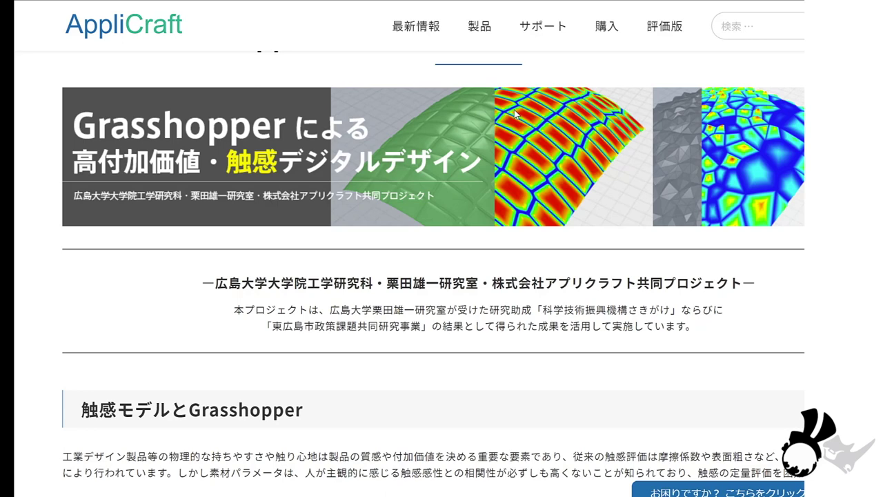
pyautogui.scroll(-2, 410, 232)
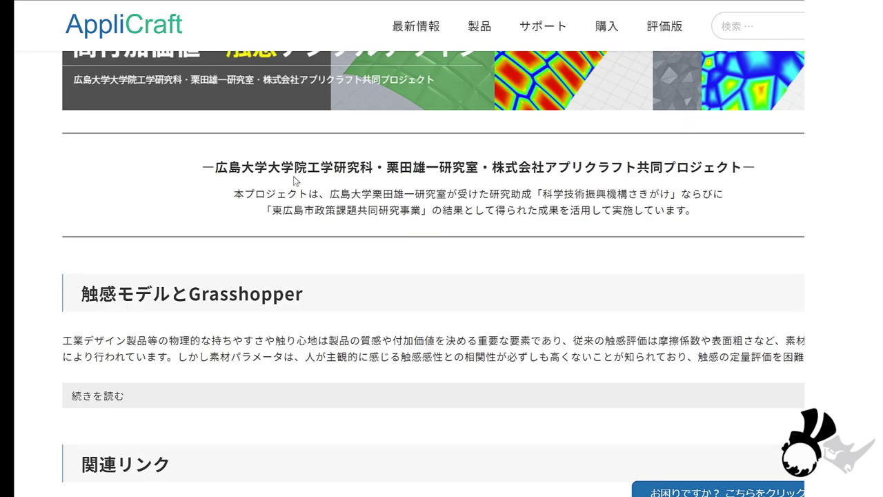
pyautogui.scroll(-9, 293, 176)
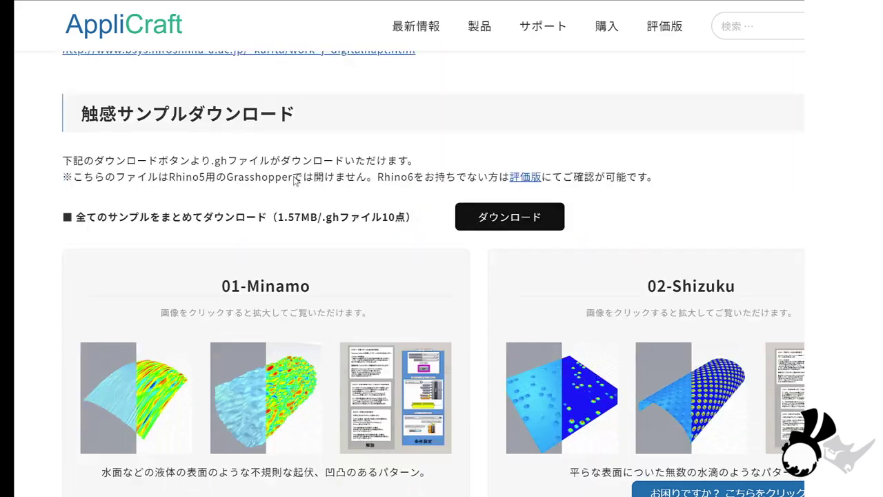
pyautogui.scroll(-5, 293, 176)
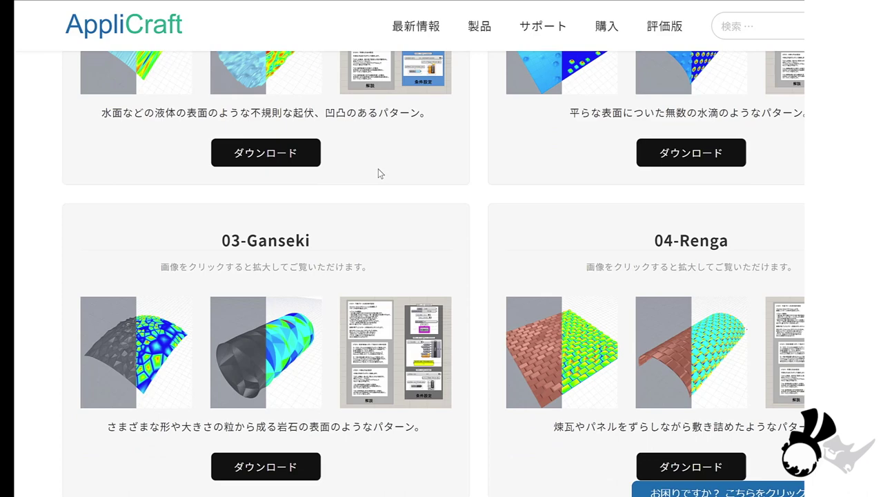
pyautogui.scroll(-3, 378, 174)
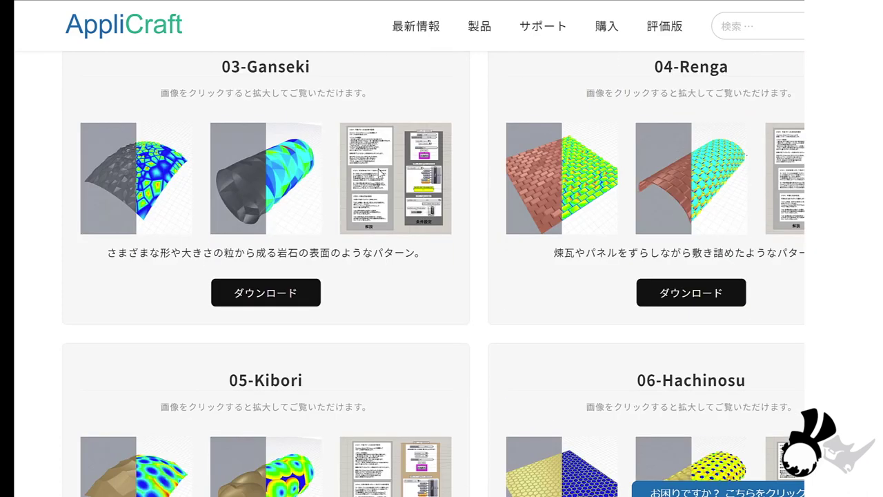
pyautogui.scroll(-3, 495, 166)
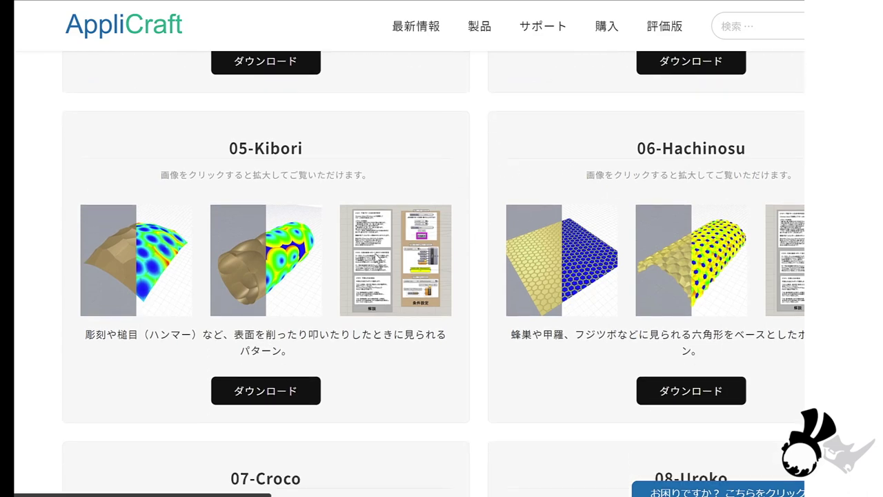
pyautogui.scroll(3, 376, 258)
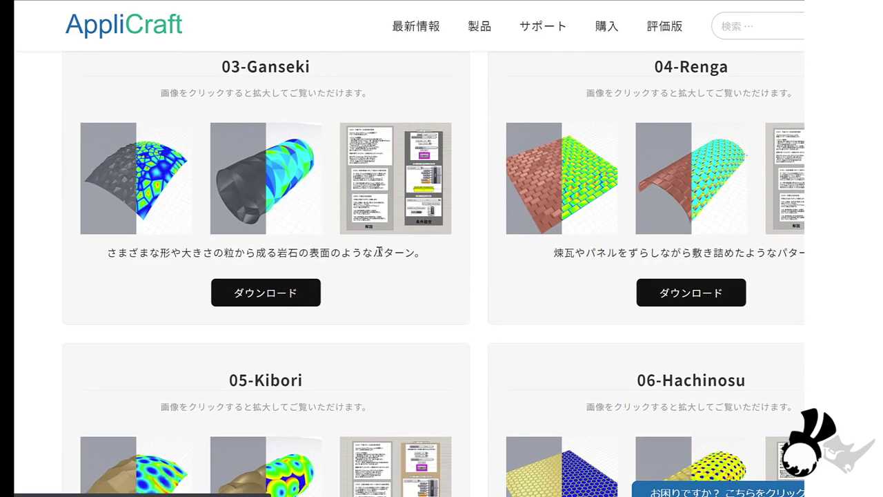
pyautogui.scroll(1, 552, 207)
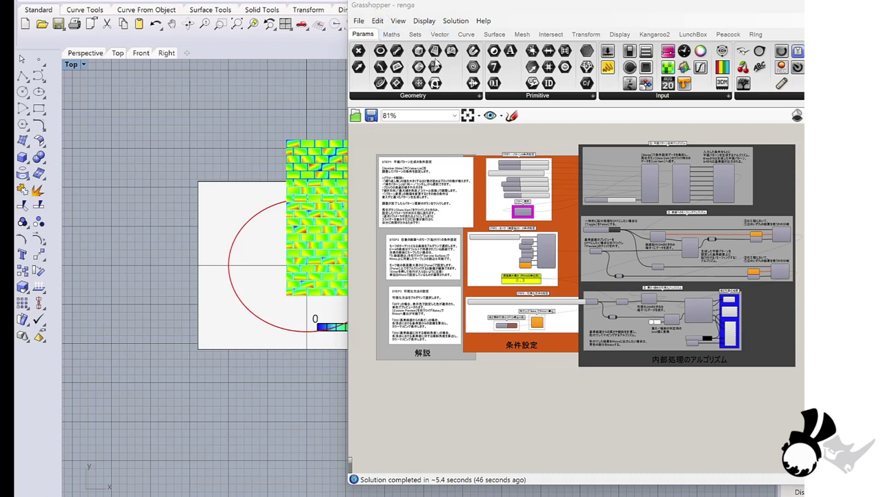
# Pan and zoom the renga definition to inspect its internal algorithm and visualisation groups
pyautogui.scroll(2, 461, 181)
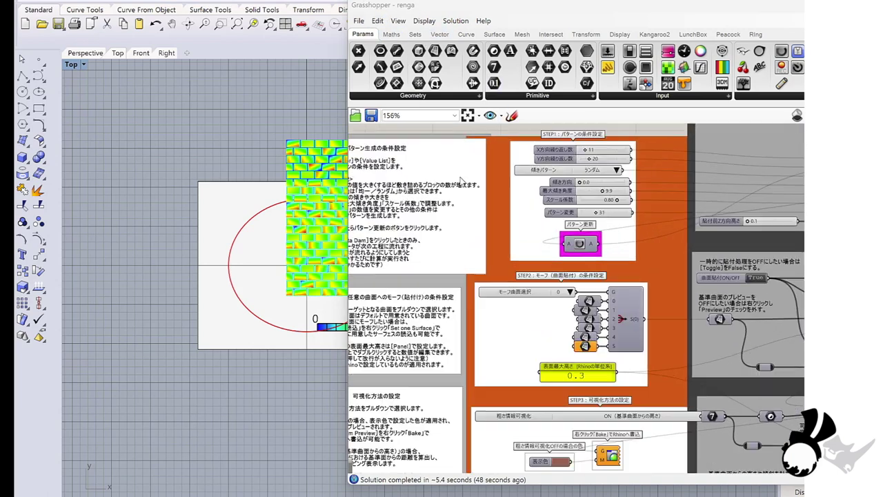
pyautogui.scroll(1, 468, 200)
pyautogui.scroll(1, 468, 200)
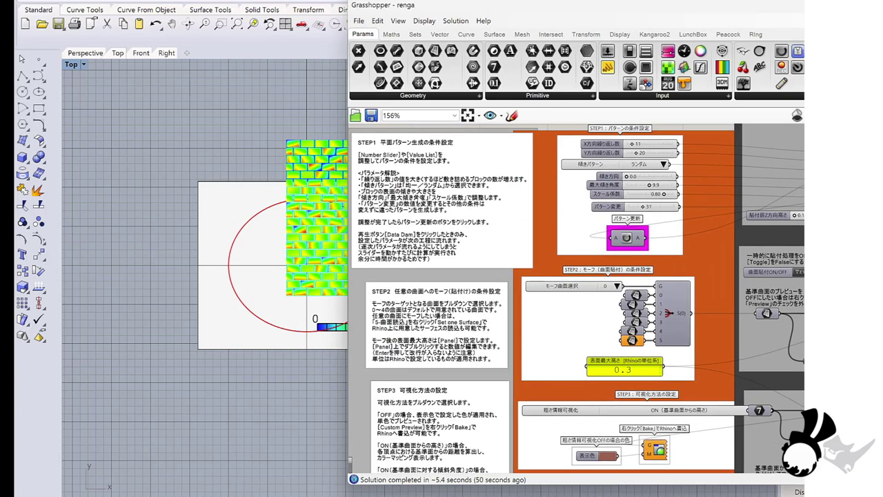
pyautogui.scroll(1, 674, 175)
pyautogui.scroll(-2, 675, 175)
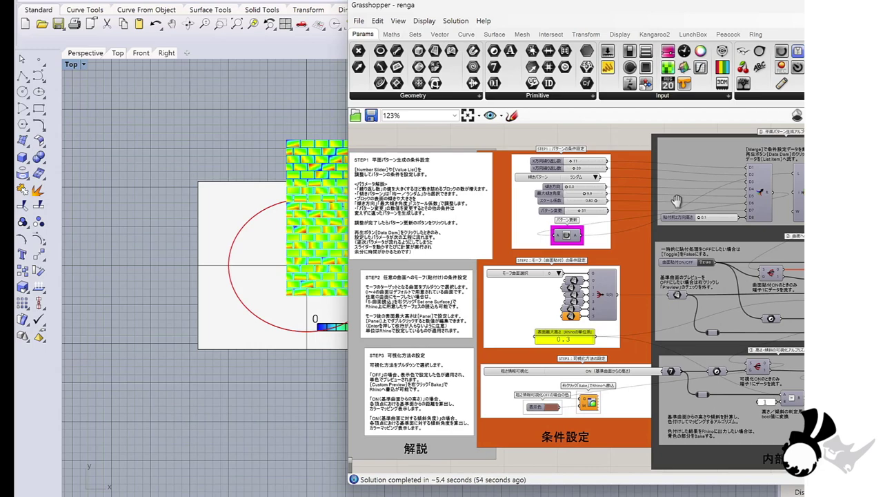
pyautogui.moveTo(676, 203); pyautogui.dragTo(554, 186, button='right')
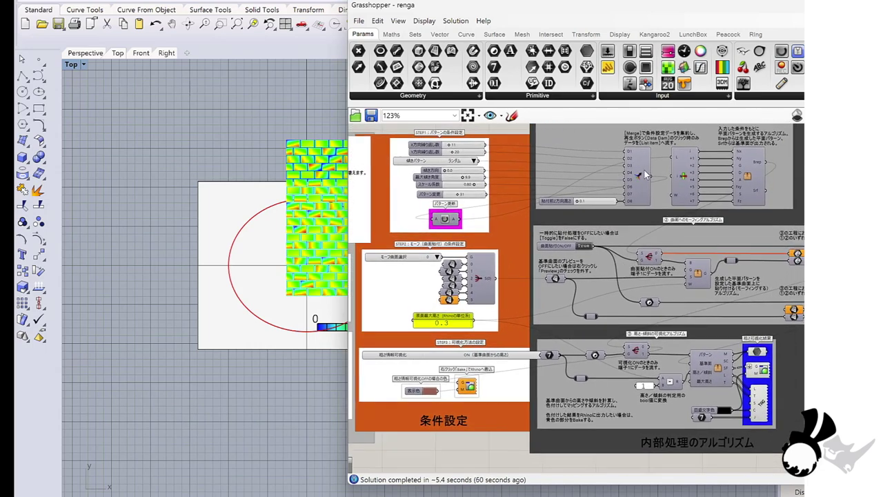
pyautogui.moveTo(676, 290); pyautogui.dragTo(655, 241, button='right')
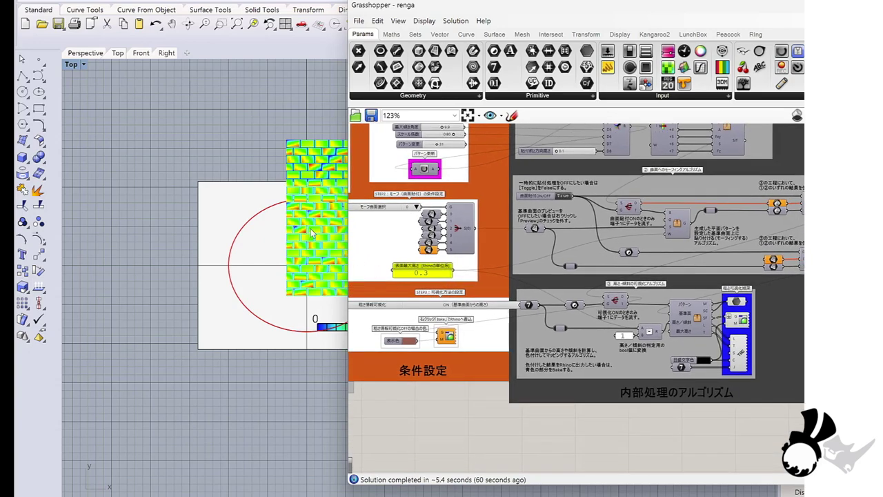
pyautogui.scroll(5, 332, 197)
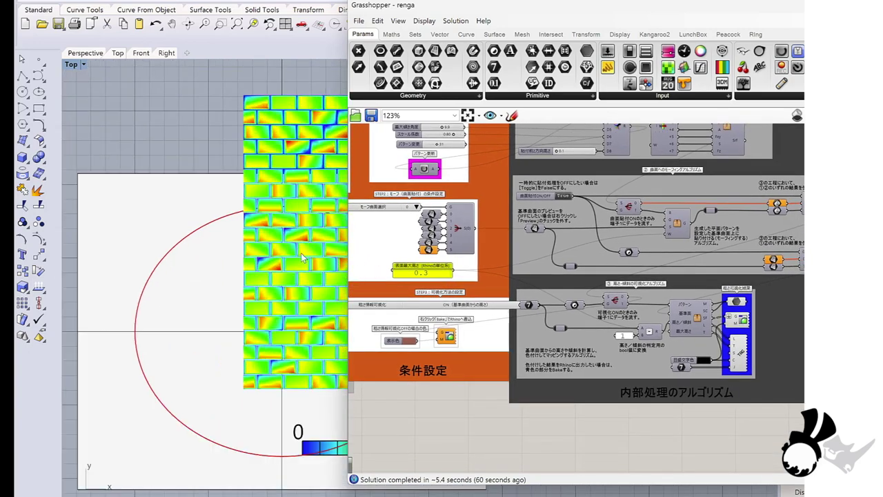
pyautogui.scroll(3, 752, 333)
pyautogui.scroll(2, 750, 329)
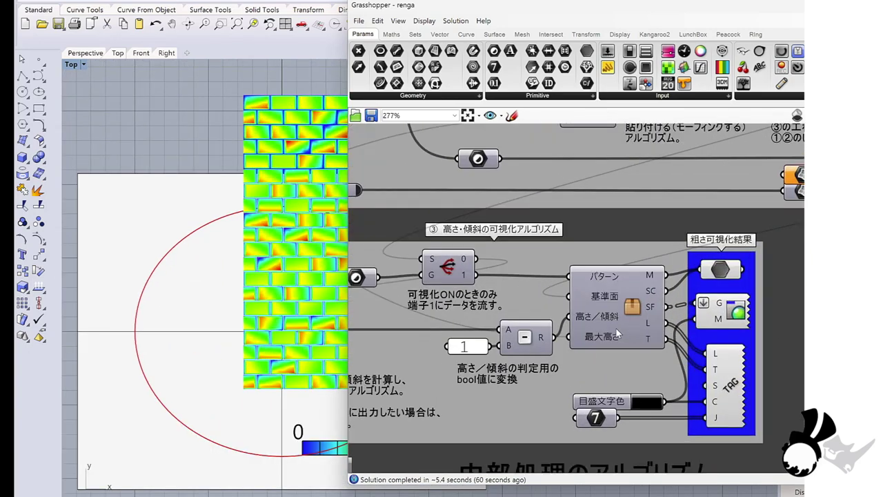
# Disable the visualisation cluster to hide the roughness colour preview in Rhino
pyautogui.rightClick(630, 307)
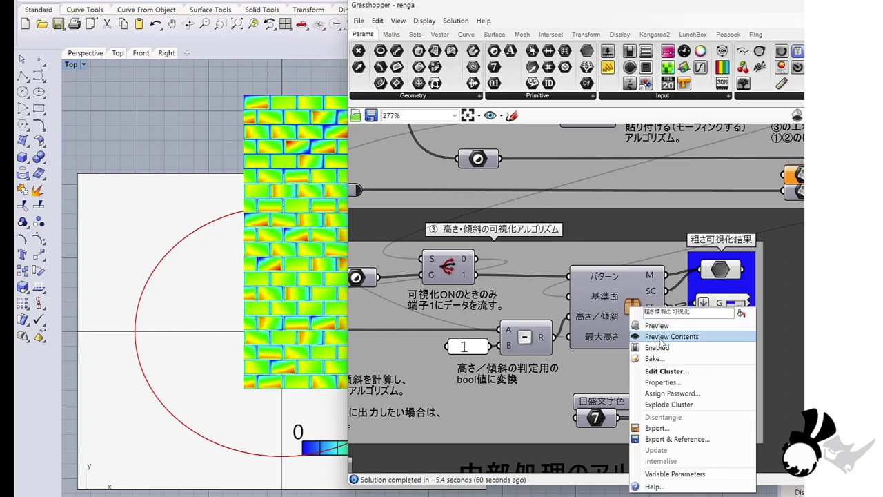
pyautogui.click(657, 347)
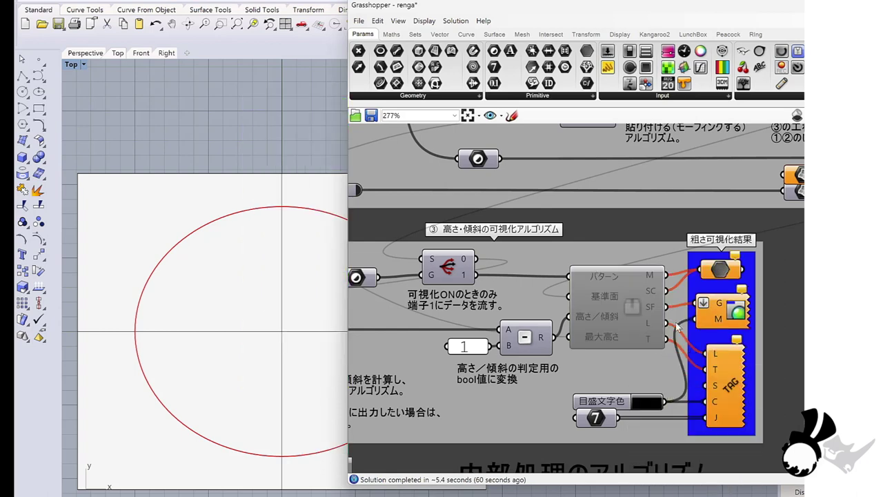
pyautogui.scroll(-4, 221, 237)
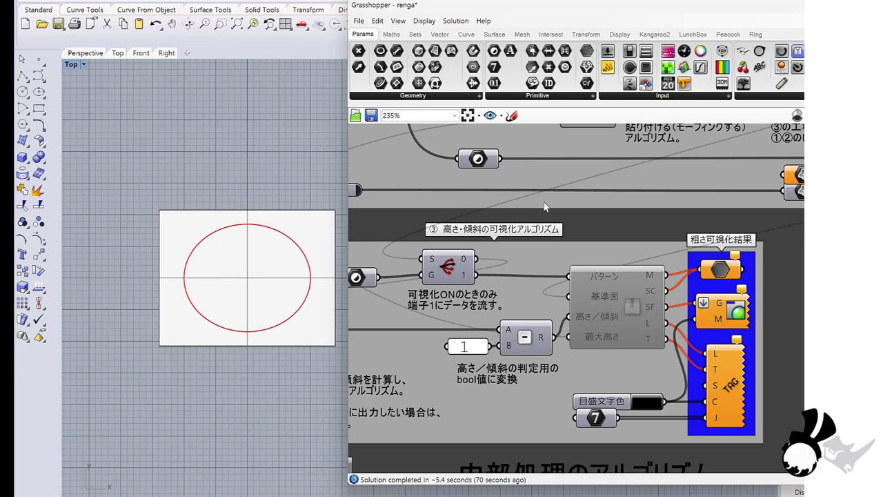
pyautogui.scroll(-2, 419, 181)
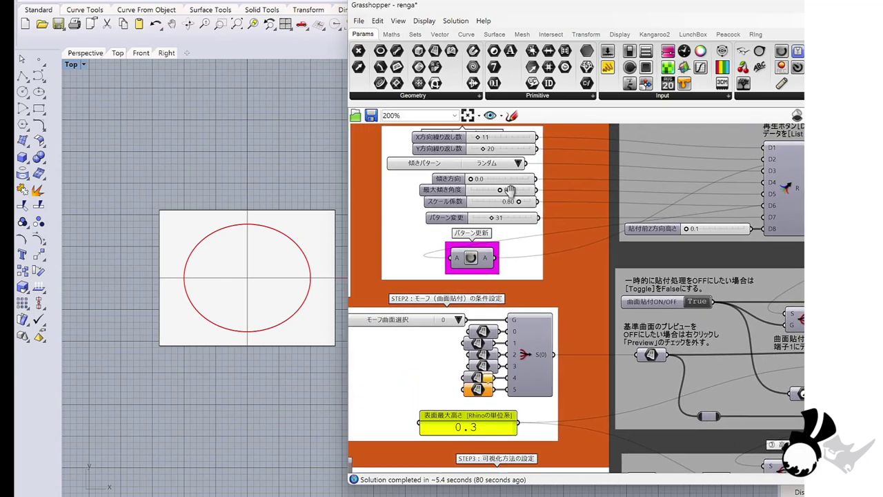
pyautogui.scroll(1, 509, 190)
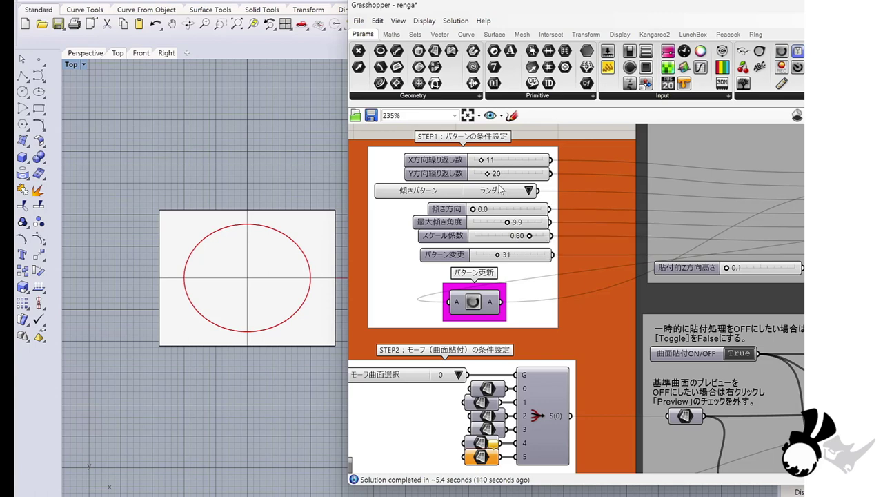
pyautogui.moveTo(562, 279); pyautogui.dragTo(562, 213, button='right')
pyautogui.scroll(-1, 545, 294)
pyautogui.moveTo(718, 298); pyautogui.dragTo(668, 287, button='right')
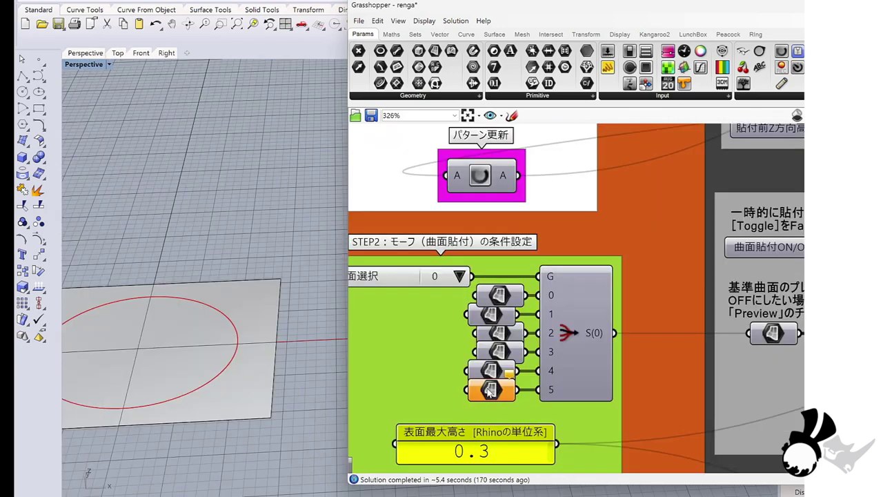
# Set the input-5 surface parameter to the rectangular surface under the oval
pyautogui.click(490, 390)
pyautogui.rightClick(490, 390)
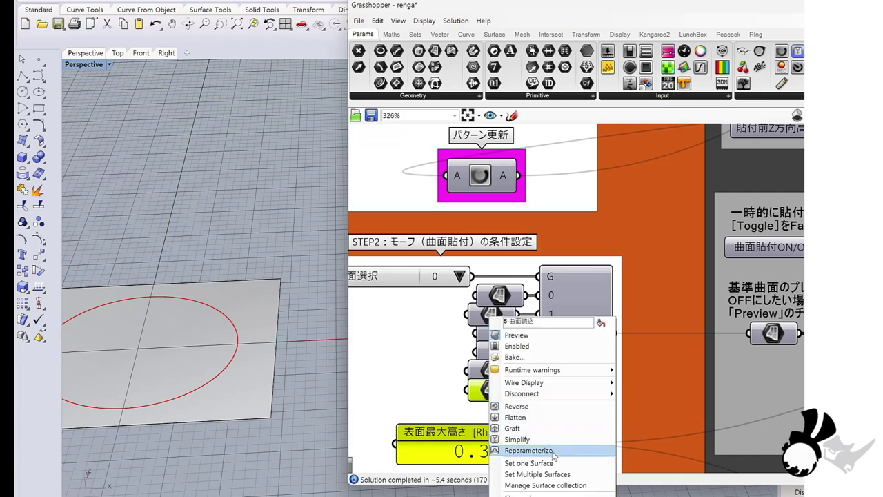
pyautogui.click(529, 463)
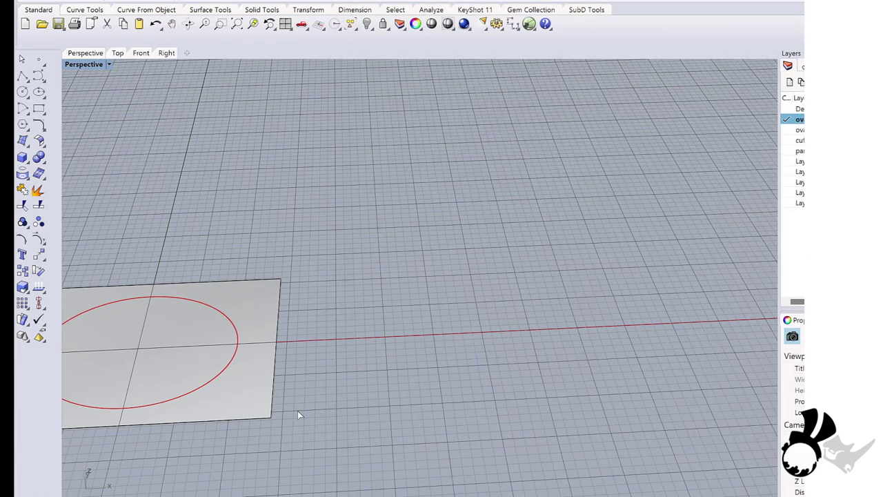
pyautogui.click(246, 291)
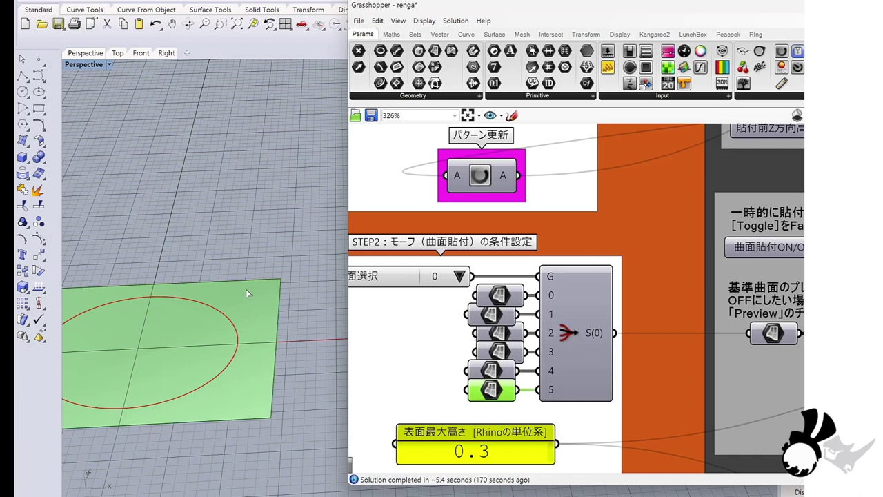
pyautogui.click(254, 291)
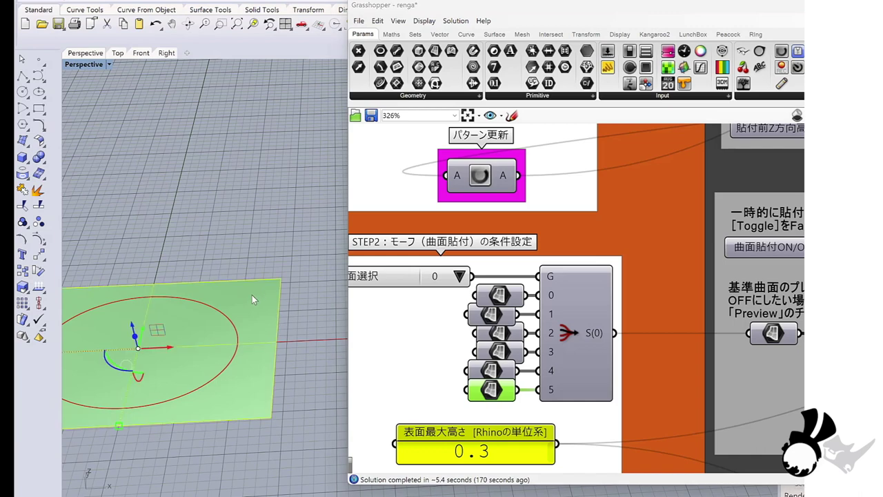
pyautogui.press('Escape')
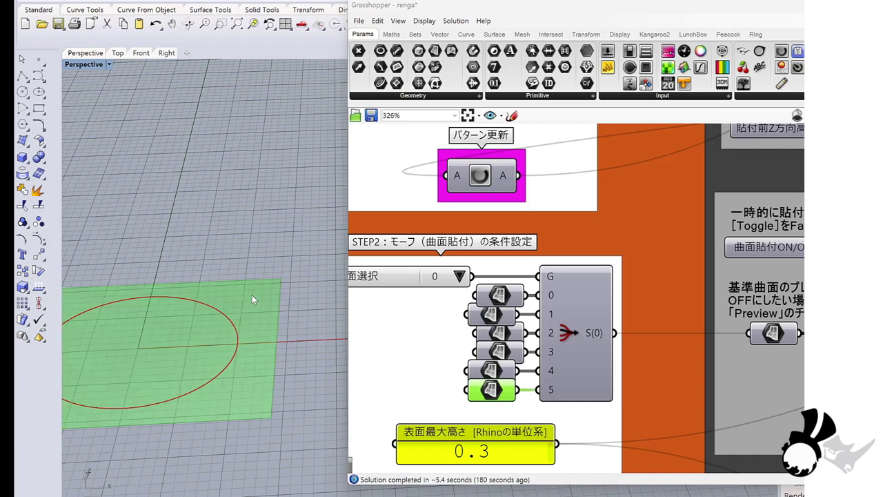
# Choose 5 in the morph surface selection list and view the result from the top
pyautogui.moveTo(399, 281); pyautogui.dragTo(473, 282, button='right')
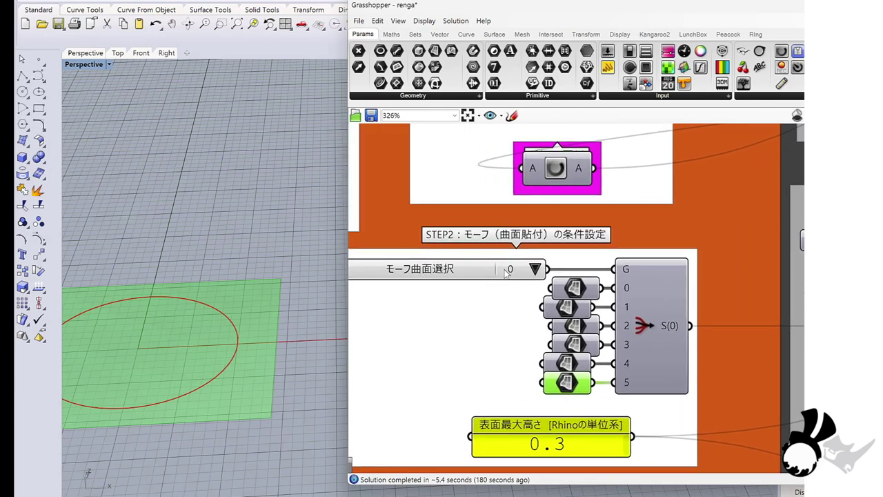
pyautogui.click(536, 269)
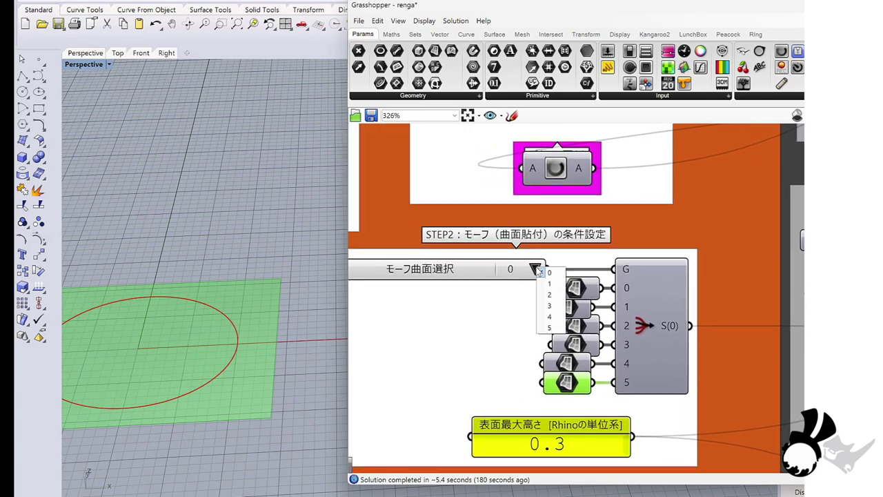
pyautogui.click(550, 328)
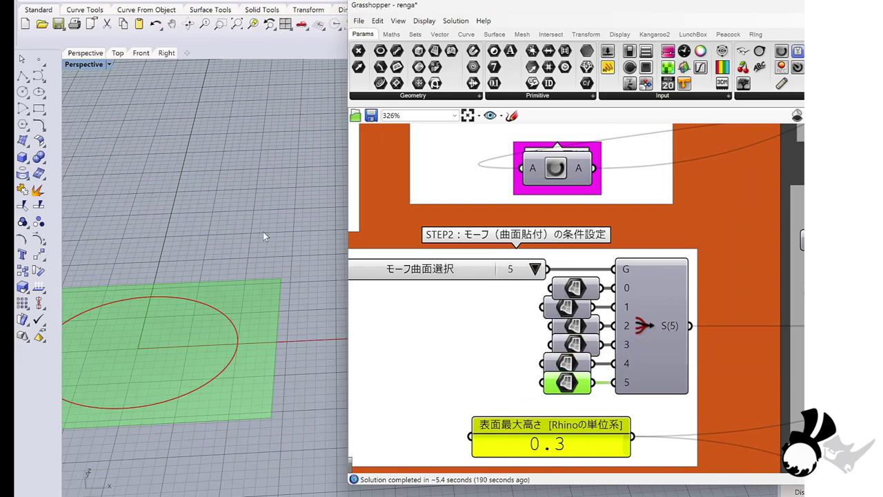
pyautogui.click(117, 53)
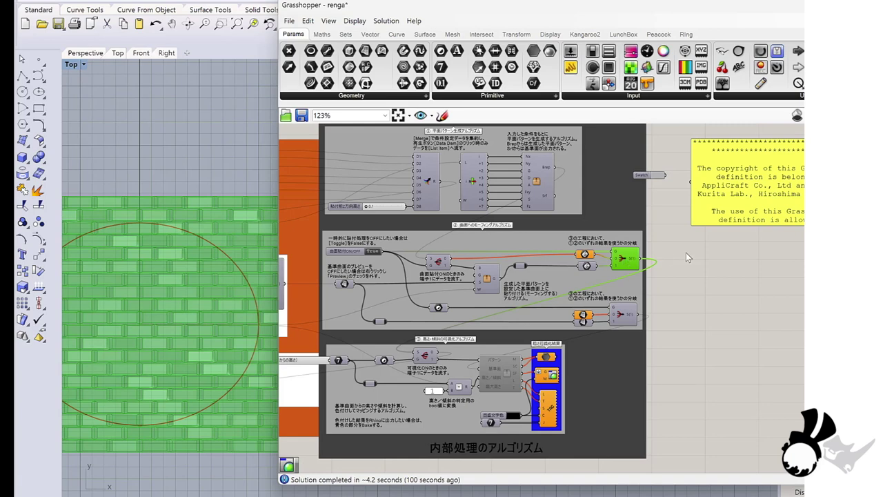
# Add a Custom Preview beside the stream filter and place a colour Swatch next to it
pyautogui.click(686, 252)
pyautogui.click(621, 260)
pyautogui.click(550, 34)
pyautogui.moveTo(575, 67); pyautogui.dragTo(701, 222)
pyautogui.scroll(4, 676, 274)
pyautogui.moveTo(579, 240); pyautogui.dragTo(681, 213)
pyautogui.scroll(-1, 590, 207)
pyautogui.scroll(-3, 603, 224)
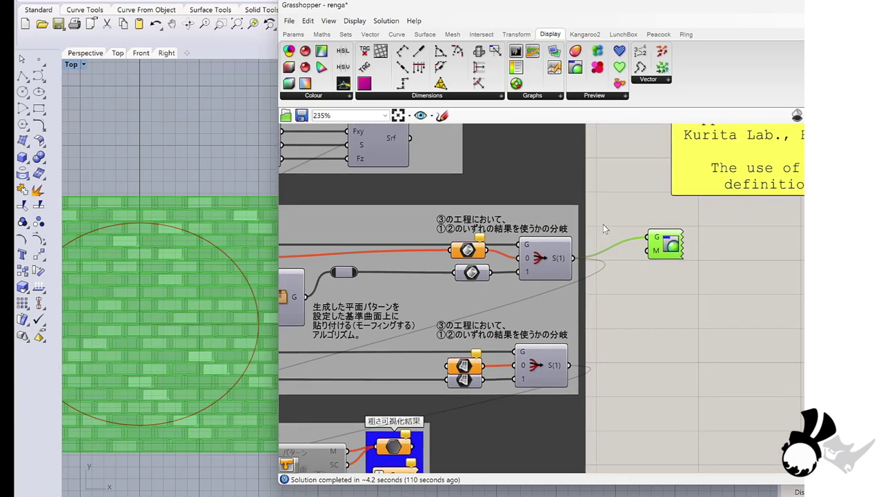
pyautogui.click(697, 276)
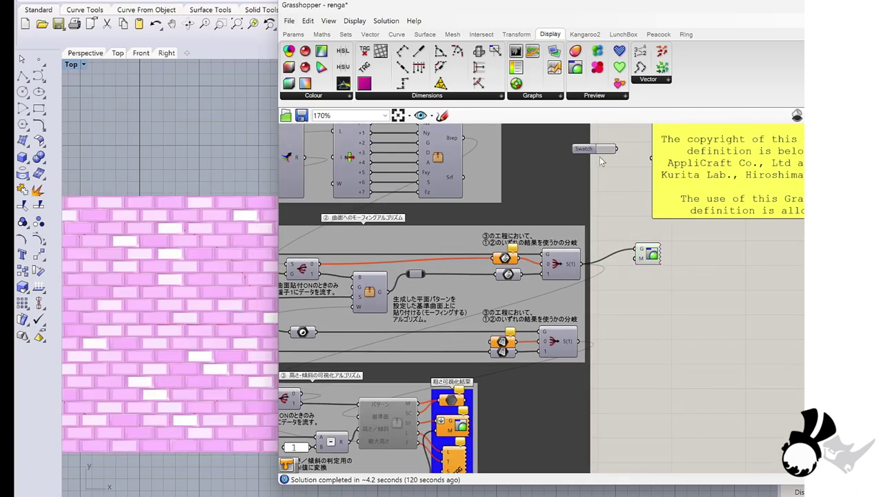
pyautogui.moveTo(604, 156); pyautogui.dragTo(598, 292)
# Wire the Swatch colour into the Custom Preview so the bricks display white
pyautogui.scroll(2, 628, 266)
pyautogui.moveTo(644, 257); pyautogui.dragTo(602, 298)
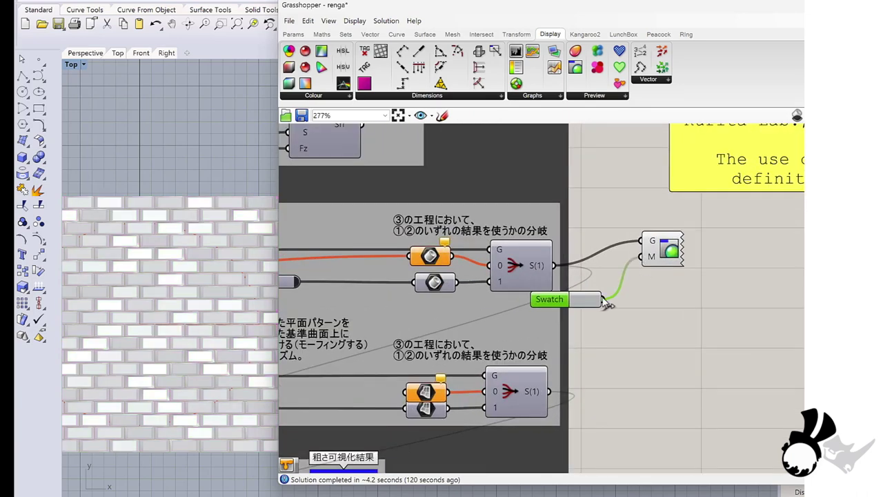
pyautogui.scroll(-5, 194, 227)
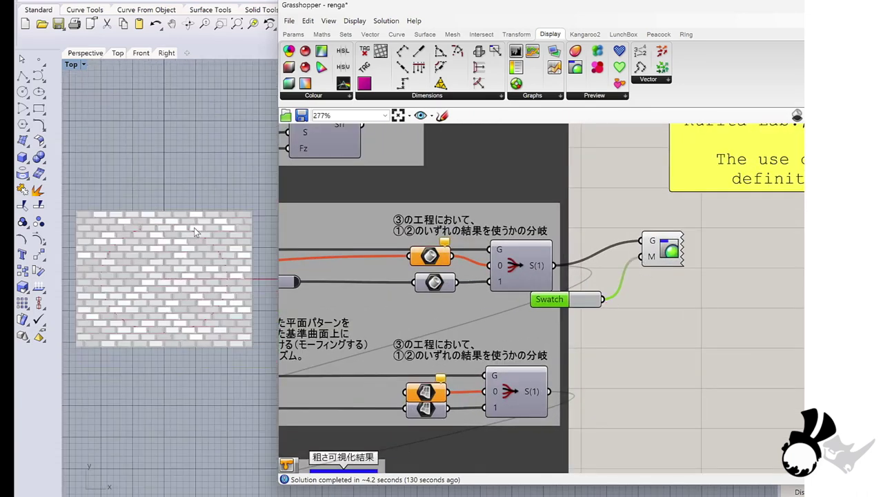
pyautogui.scroll(-3, 649, 308)
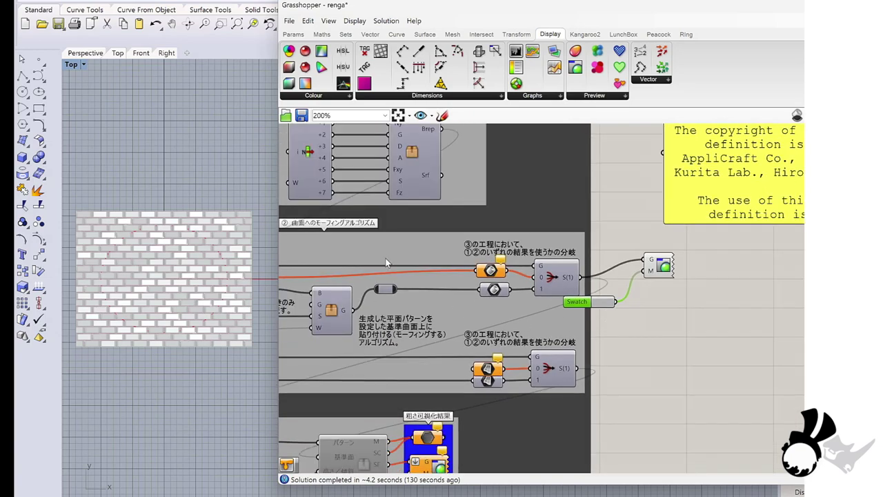
# Set brick repeats to 8 in X and 7 in Y, then regenerate through the Data Dam
pyautogui.moveTo(379, 250); pyautogui.dragTo(564, 229, button='right')
pyautogui.moveTo(342, 240); pyautogui.dragTo(483, 330, button='right')
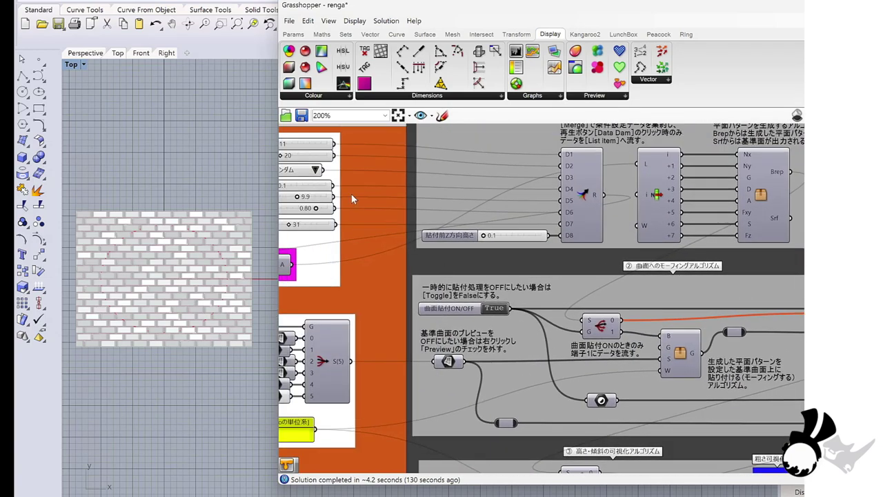
pyautogui.moveTo(352, 195); pyautogui.dragTo(463, 234, button='right')
pyautogui.scroll(3, 319, 183)
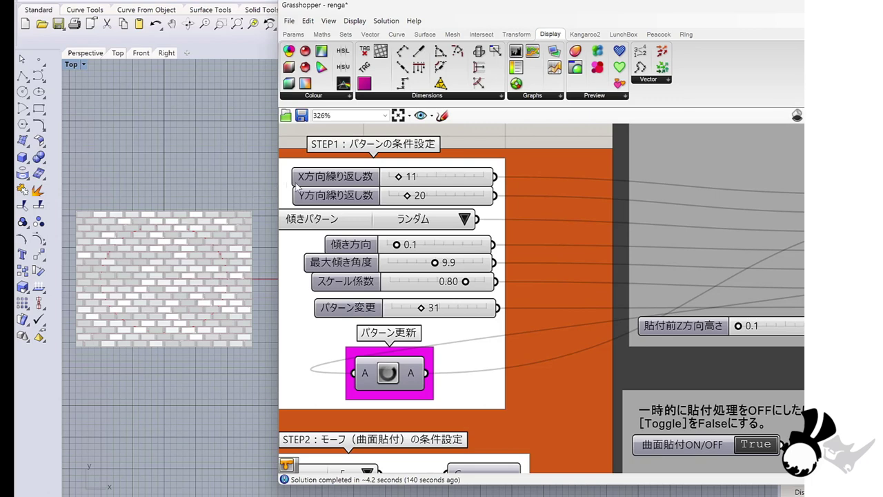
pyautogui.moveTo(398, 177); pyautogui.dragTo(396, 176)
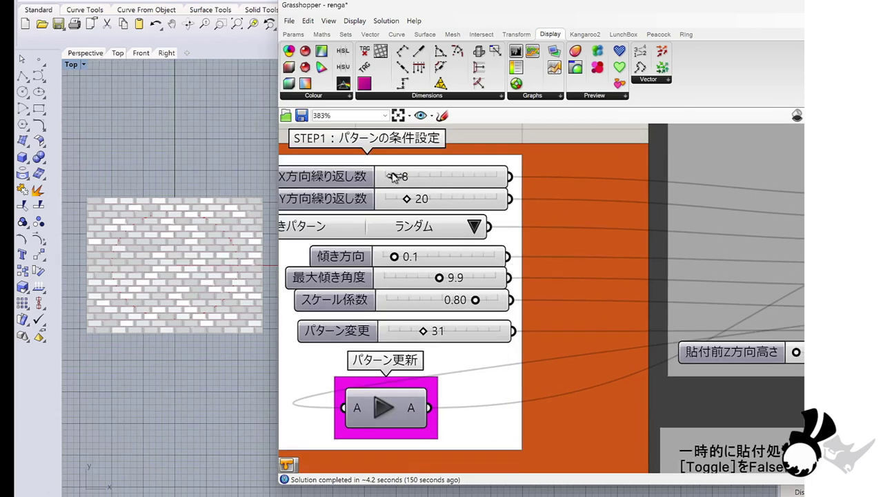
pyautogui.moveTo(394, 176); pyautogui.dragTo(391, 200)
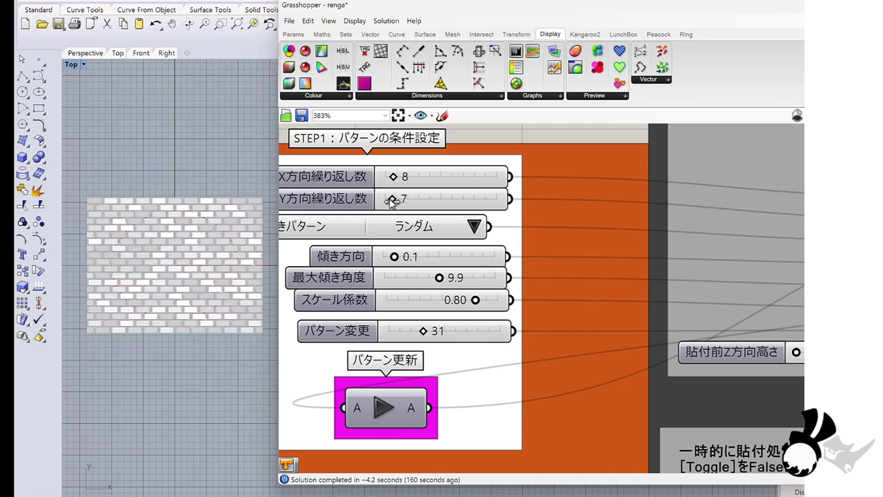
pyautogui.click(381, 408)
pyautogui.click(383, 408)
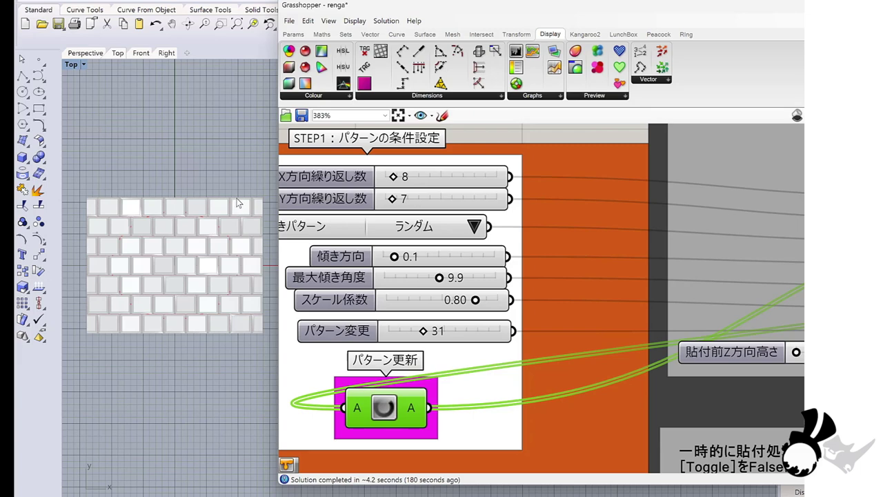
# Zoom and orbit the Perspective view to inspect the bricks' tilted, bevelled relief closely
pyautogui.click(81, 60)
pyautogui.keyDown('shift'); pyautogui.moveTo(180, 232); pyautogui.dragTo(194, 290, button='right'); pyautogui.keyUp('shift')
pyautogui.scroll(6, 190, 293)
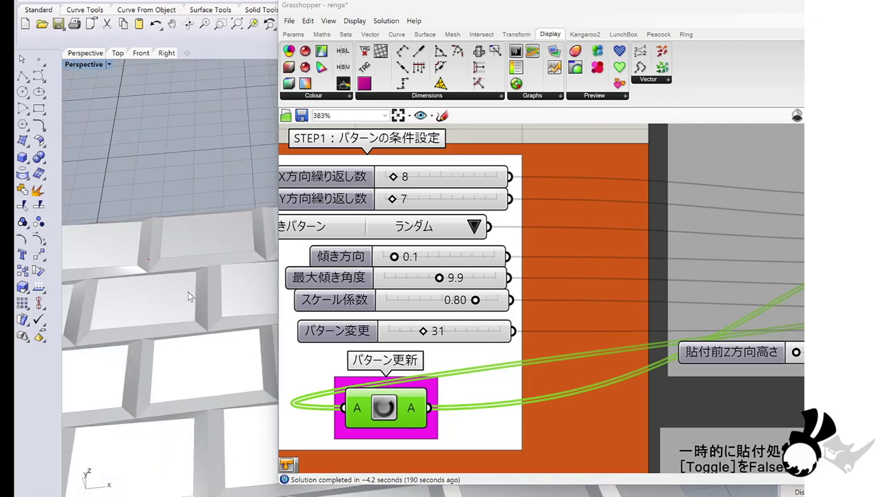
pyautogui.scroll(-5, 213, 248)
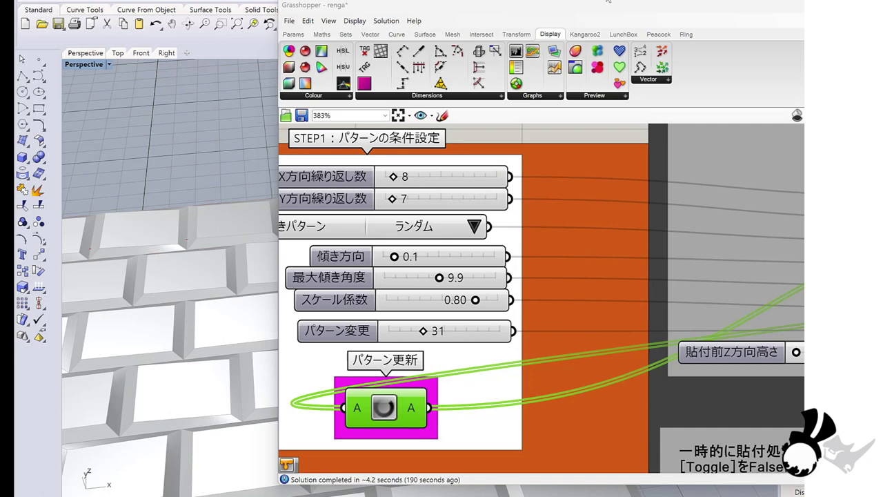
pyautogui.moveTo(546, 18); pyautogui.dragTo(647, 2)
pyautogui.scroll(5, 226, 255)
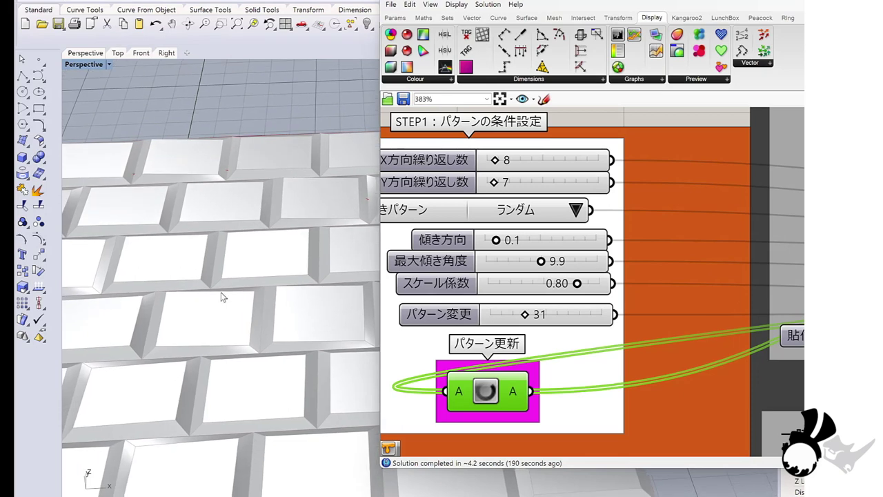
pyautogui.moveTo(212, 314); pyautogui.dragTo(216, 285, button='right')
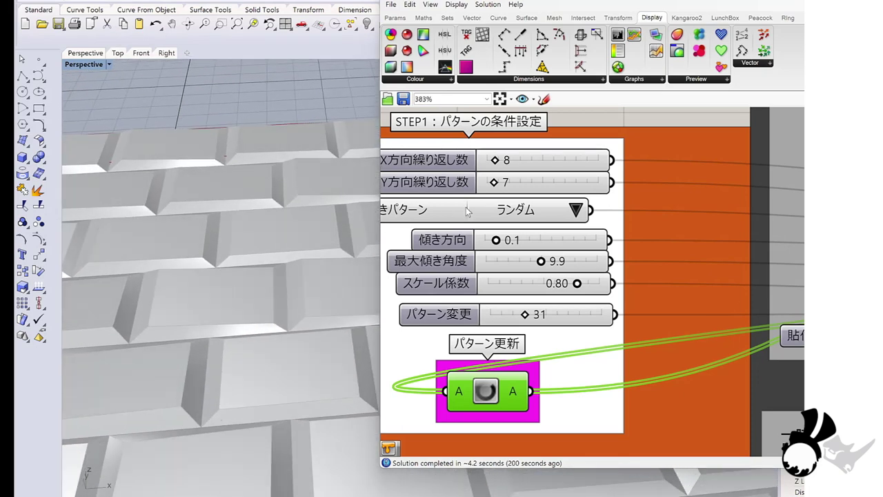
pyautogui.moveTo(335, 242); pyautogui.dragTo(334, 239, button='right')
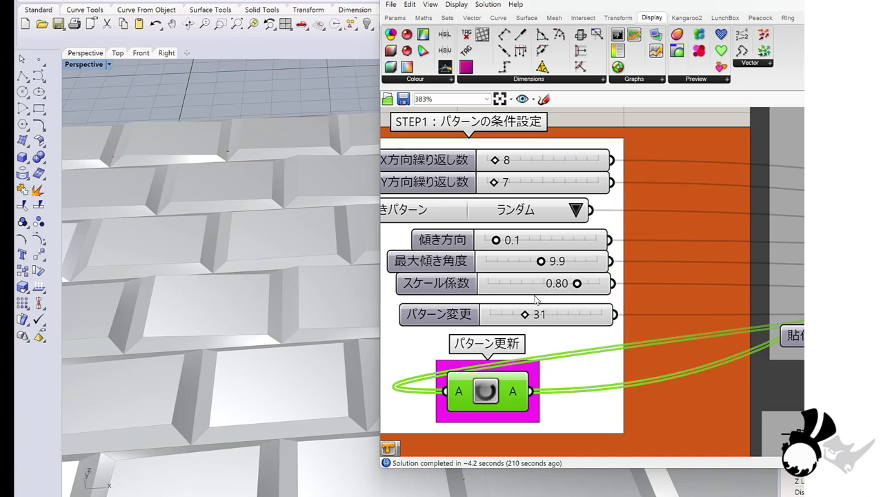
pyautogui.scroll(-3, 323, 246)
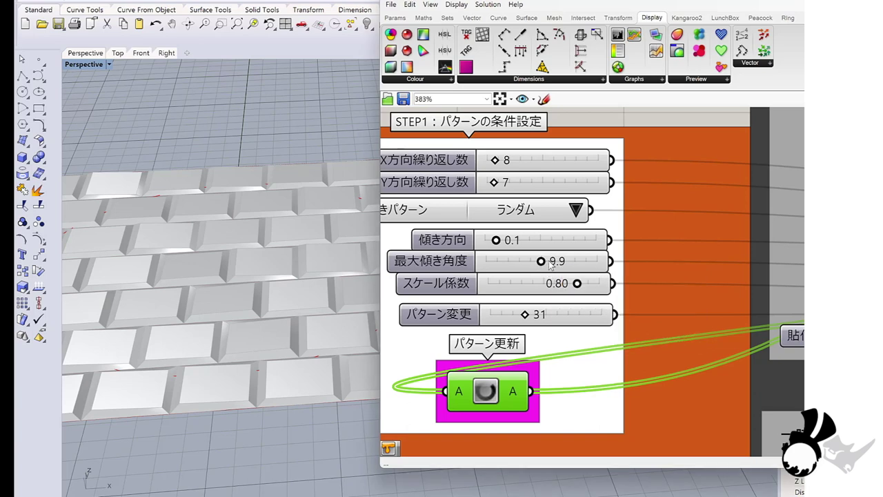
# Raise the maximum tilt angle to 14.3 and regenerate the bricks via the Data Dam
pyautogui.moveTo(545, 262); pyautogui.dragTo(557, 263)
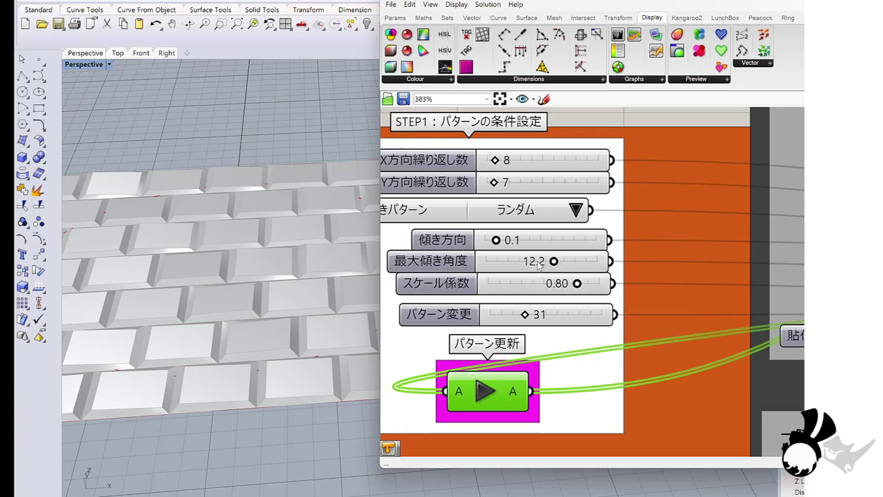
pyautogui.moveTo(485, 391); pyautogui.dragTo(483, 394)
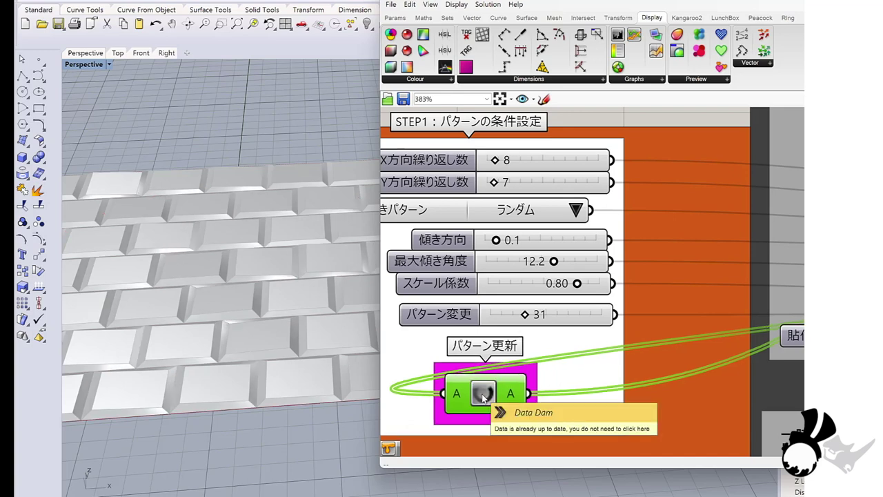
pyautogui.scroll(3, 249, 264)
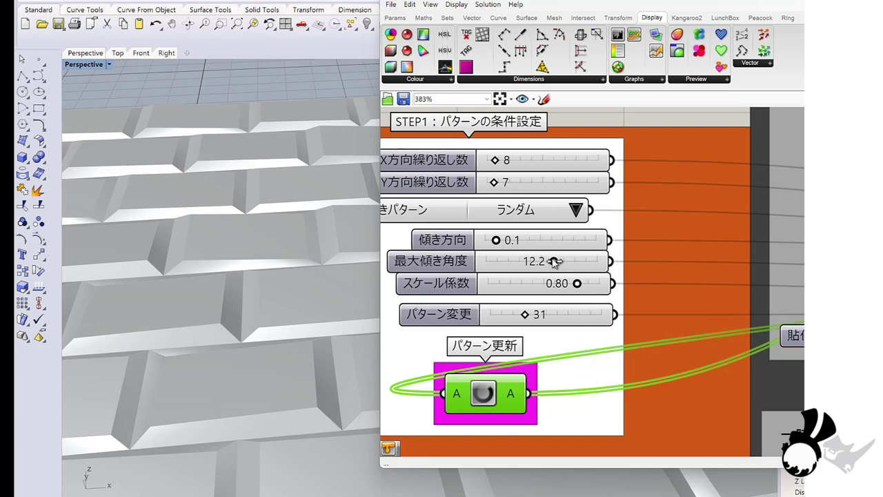
pyautogui.moveTo(554, 261); pyautogui.dragTo(565, 261)
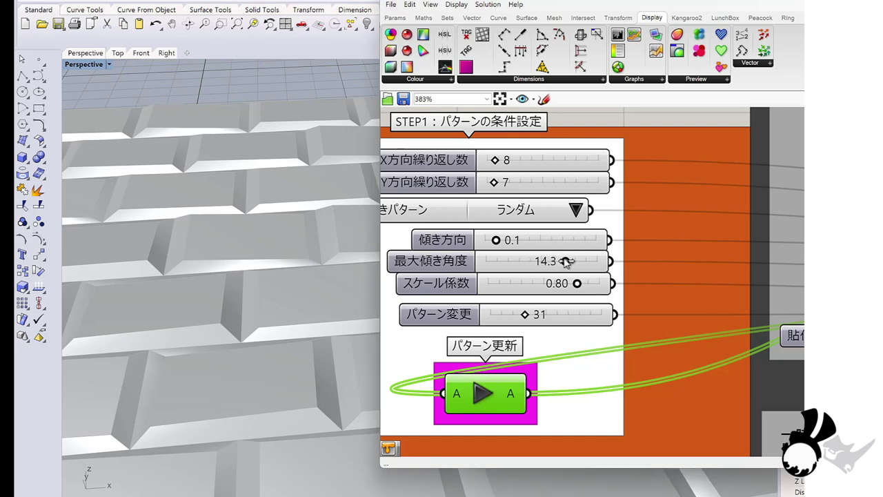
pyautogui.click(480, 391)
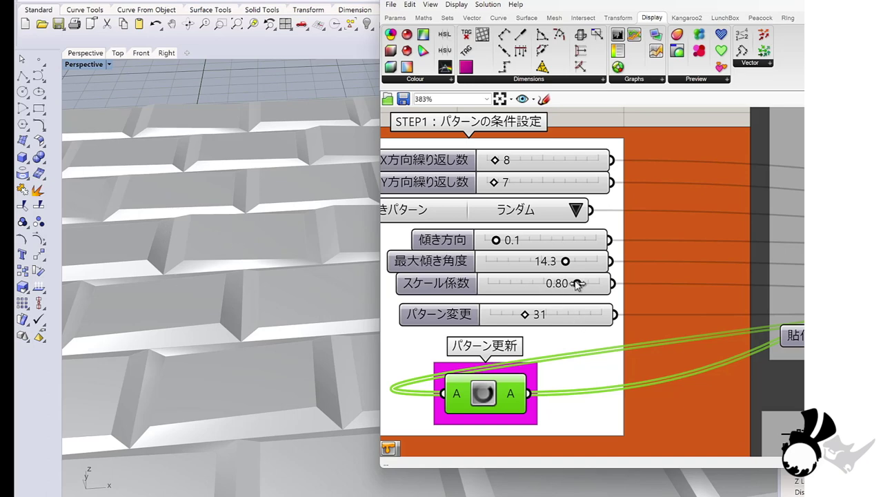
# Drop the scale factor to 0.32, regenerate the pattern, then restore it to 0.81
pyautogui.moveTo(577, 284); pyautogui.dragTo(524, 285)
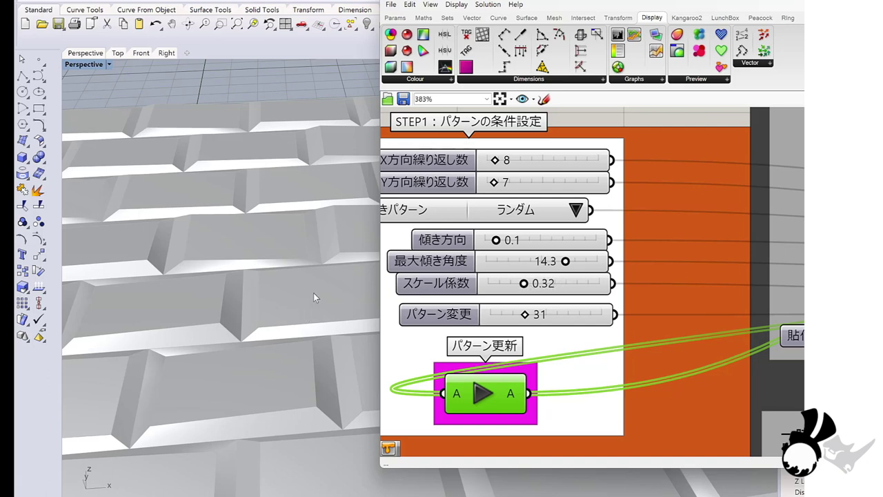
pyautogui.click(483, 392)
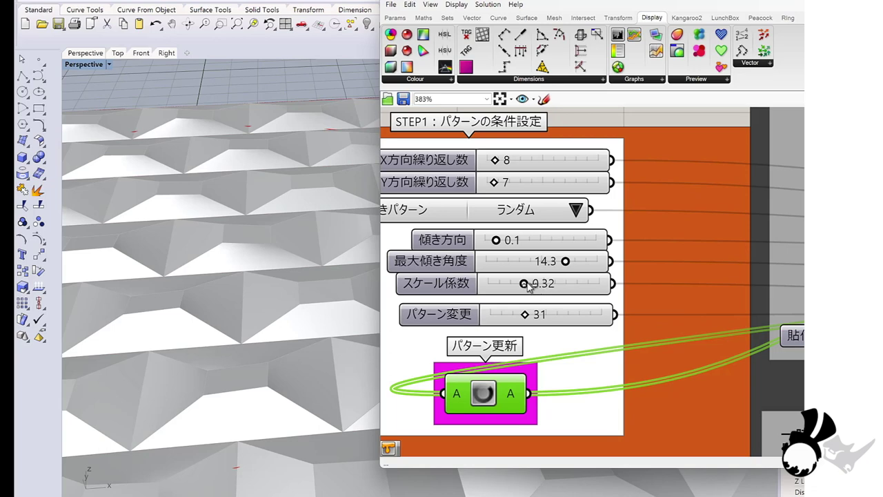
pyautogui.moveTo(525, 284); pyautogui.dragTo(579, 285)
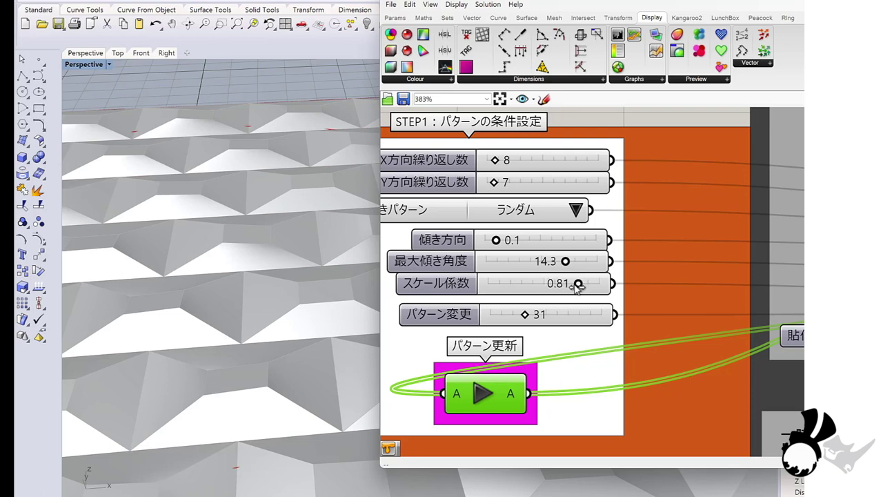
# Regenerate the brick panels at scale 0.81, then switch the tilt pattern to 均一 and regenerate
pyautogui.click(483, 393)
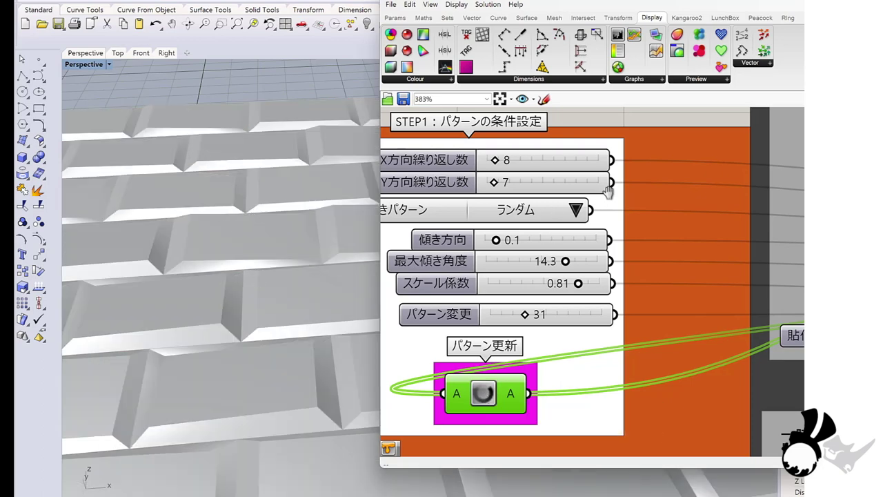
pyautogui.moveTo(579, 205); pyautogui.dragTo(610, 207, button='right')
pyautogui.click(609, 208)
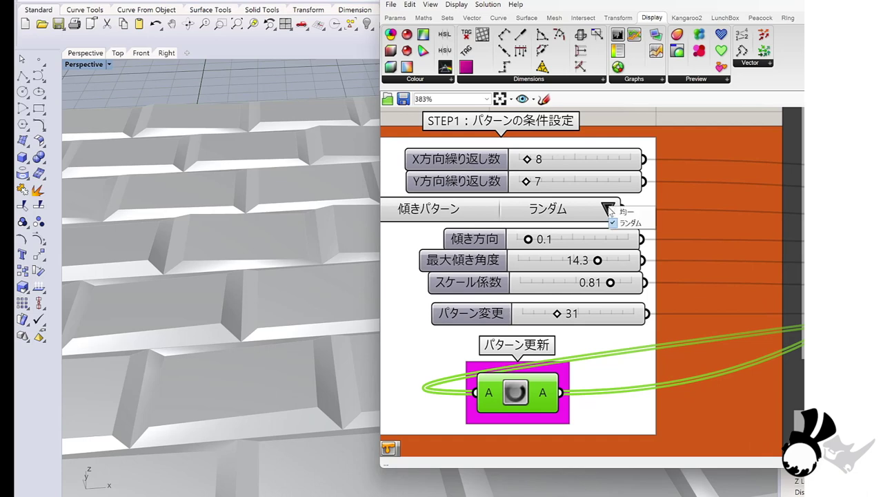
pyautogui.click(627, 212)
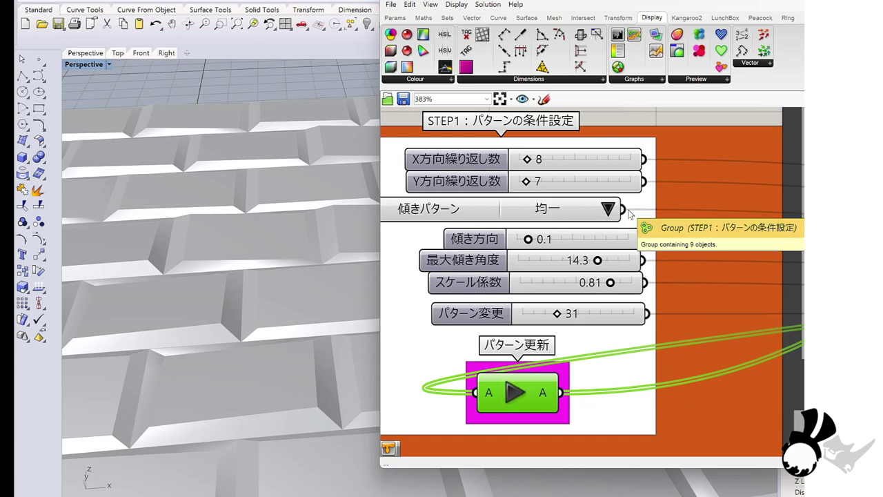
pyautogui.click(516, 392)
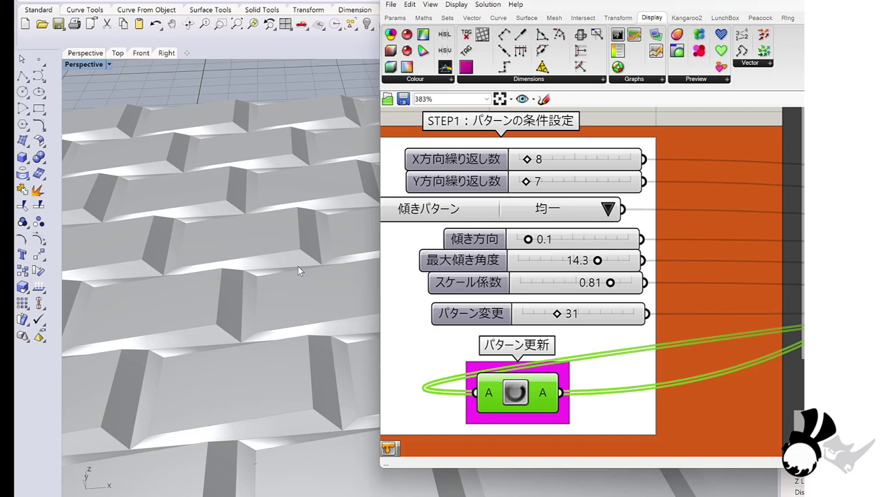
# Orbit and zoom the Perspective view to inspect the uniformly tilted bricks
pyautogui.moveTo(258, 281)
pyautogui.mouseDown(button='right')
pyautogui.moveTo(256, 292)
pyautogui.moveTo(268, 269)
pyautogui.moveTo(262, 282)
pyautogui.moveTo(256, 269)
pyautogui.mouseUp(button='right')
pyautogui.scroll(5, 257, 269)
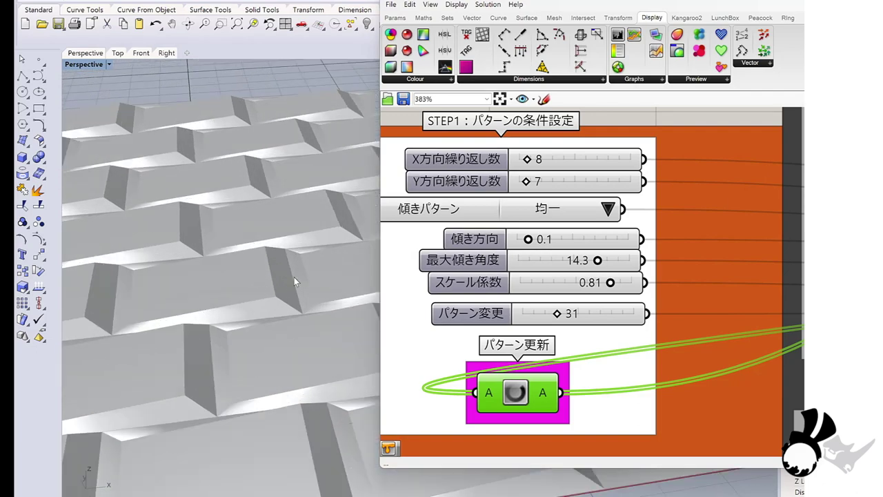
pyautogui.moveTo(154, 274); pyautogui.dragTo(210, 266, button='right')
pyautogui.scroll(2, 222, 258)
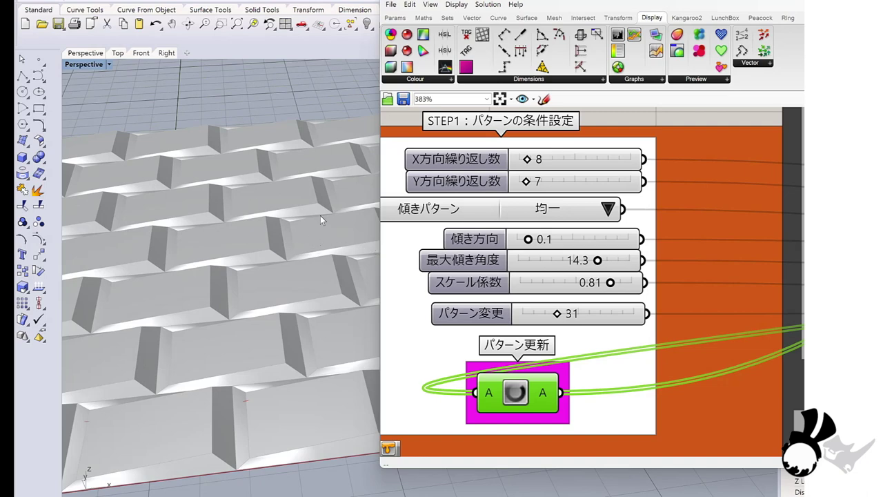
# Show the panels in Top view and zoom the Grasshopper canvas to the final output component
pyautogui.click(117, 53)
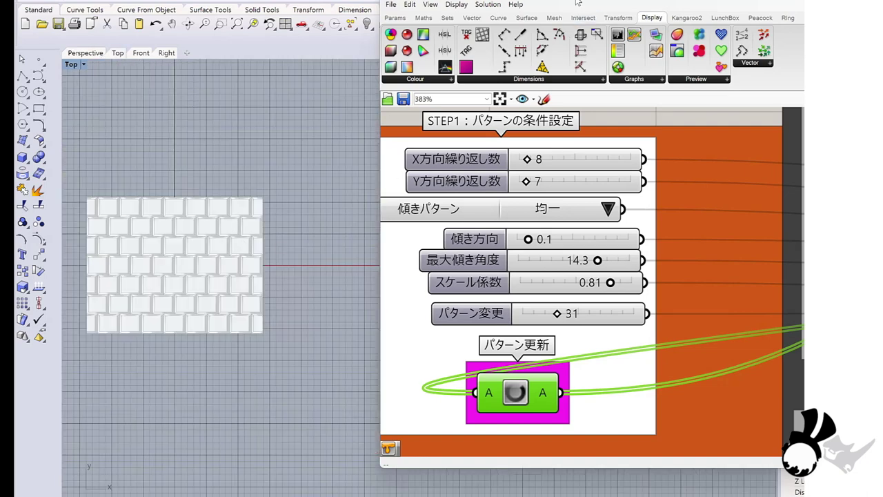
pyautogui.moveTo(586, 0); pyautogui.dragTo(471, 2)
pyautogui.scroll(-3, 566, 263)
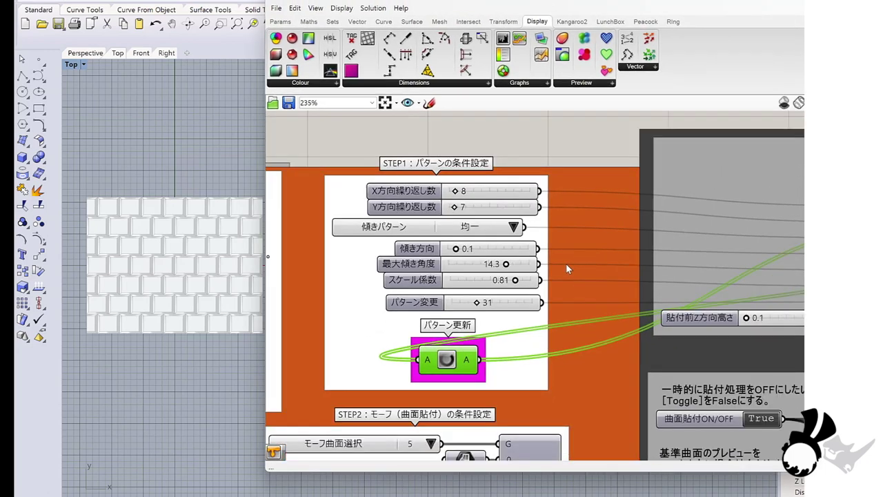
pyautogui.scroll(-2, 711, 259)
pyautogui.moveTo(712, 260); pyautogui.dragTo(449, 193, button='right')
pyautogui.scroll(3, 530, 258)
pyautogui.scroll(1, 531, 258)
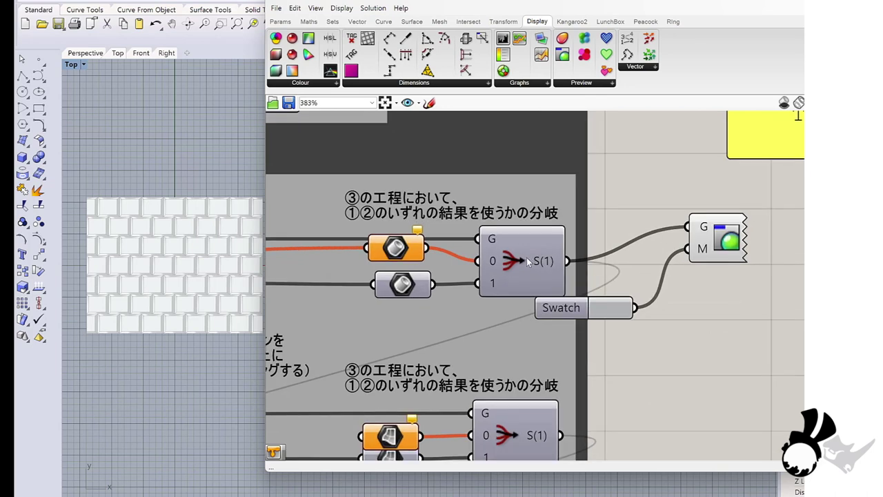
# Bake the Stream Filter output onto the oval metal layer and hide Grasshopper
pyautogui.rightClick(530, 260)
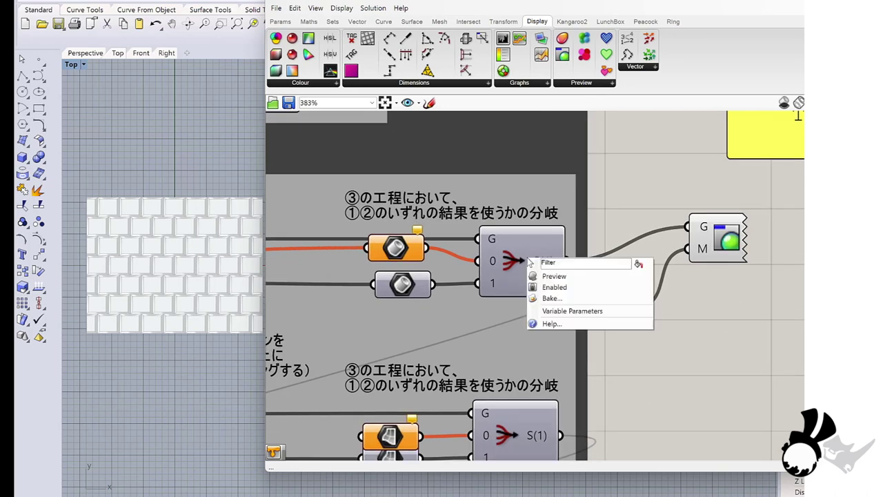
pyautogui.click(552, 298)
pyautogui.click(541, 218)
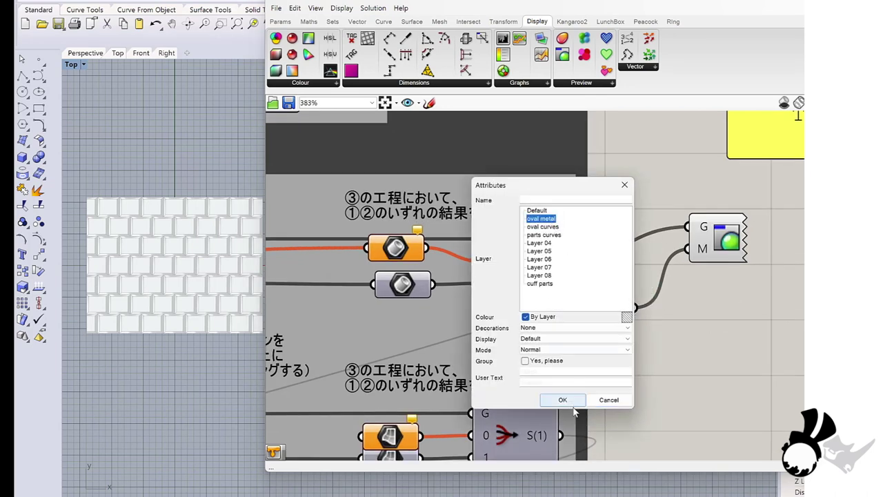
pyautogui.click(562, 399)
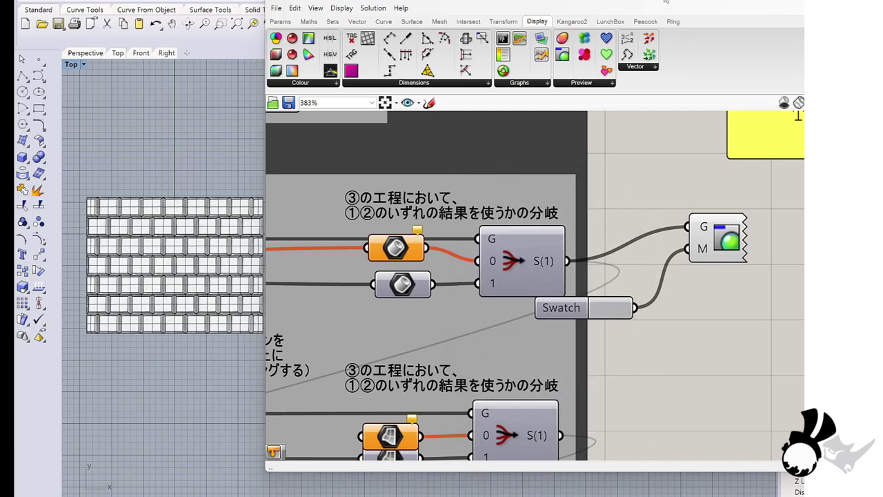
pyautogui.click(665, 1)
# Rotate the baked brick panel grid 45° about its centre in Top view, then deselect it
pyautogui.click(85, 54)
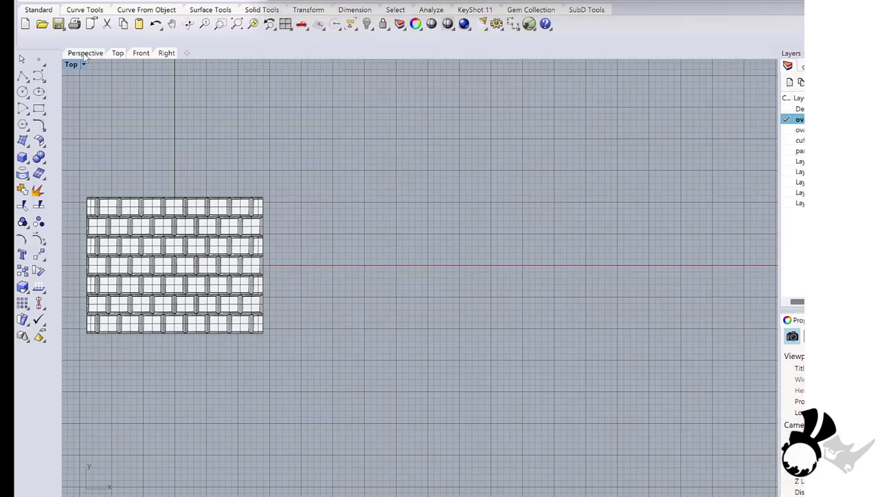
pyautogui.moveTo(272, 259); pyautogui.dragTo(203, 232, button='right')
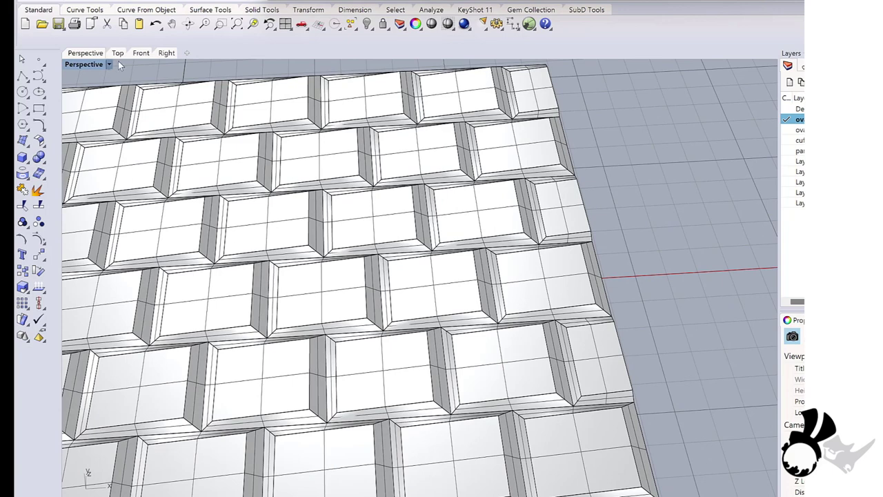
pyautogui.click(118, 53)
pyautogui.scroll(2, 181, 240)
pyautogui.click(181, 240)
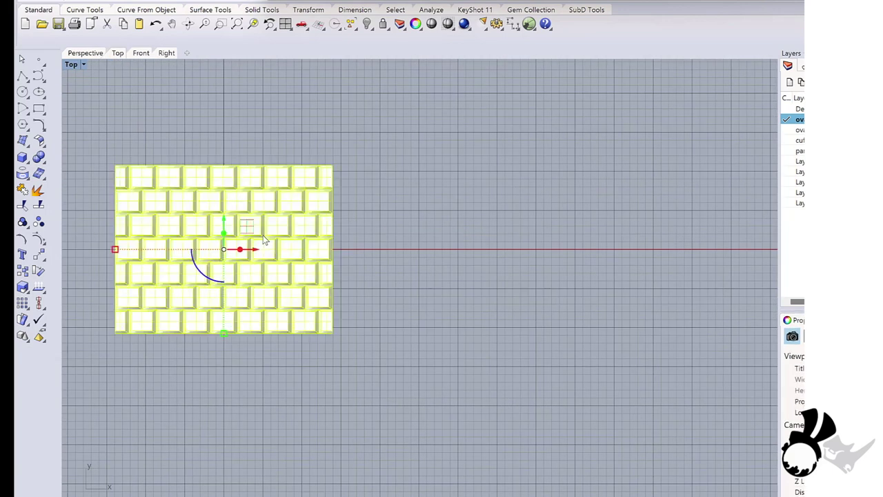
pyautogui.click(199, 275)
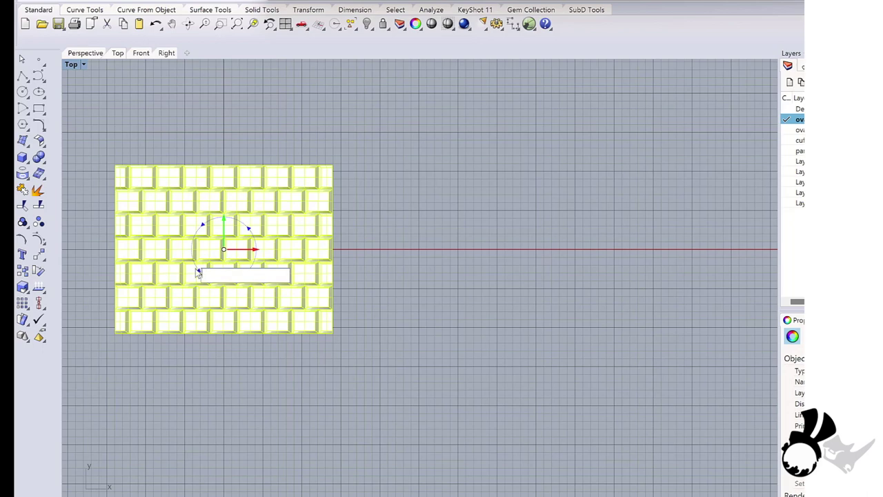
pyautogui.press('Return')
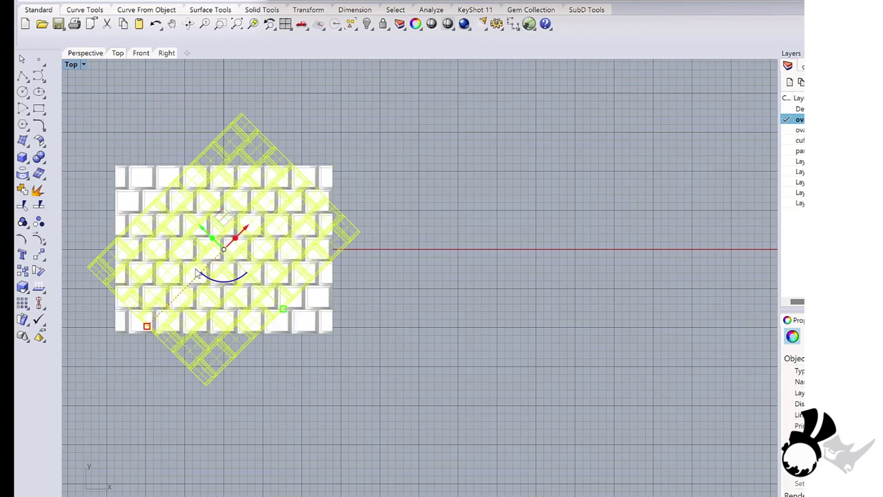
pyautogui.click(371, 246)
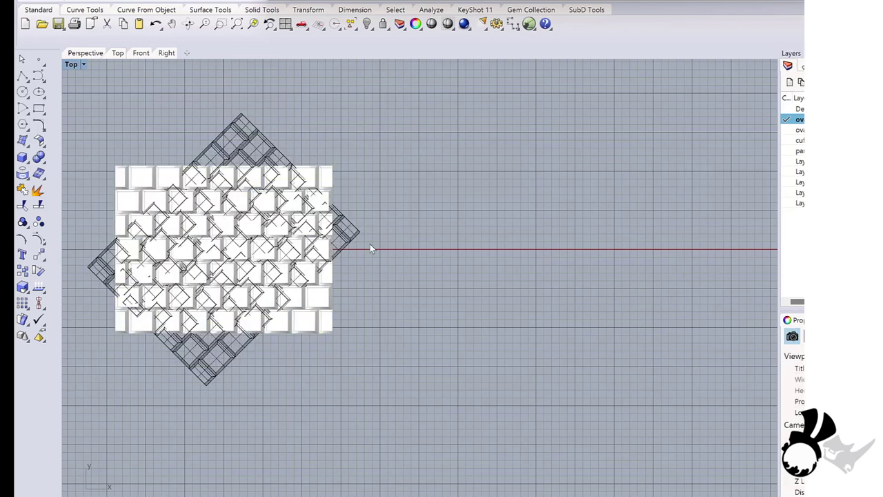
pyautogui.hotkey('alt', 'Tab')
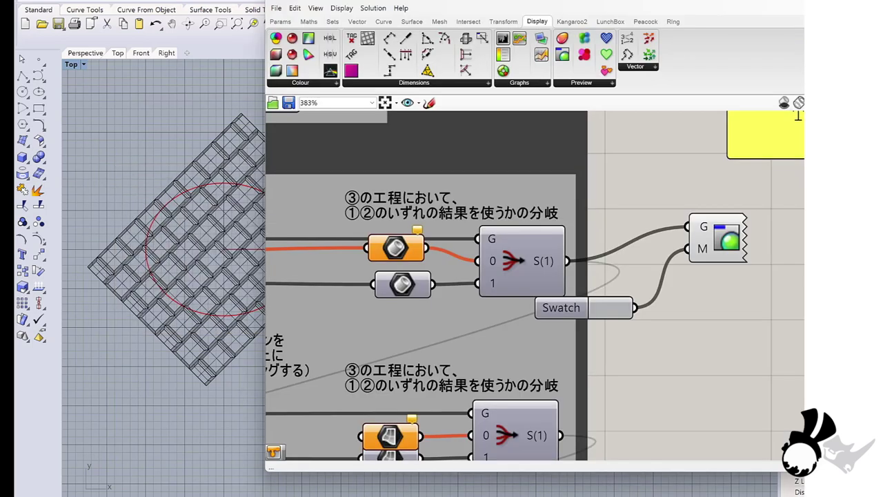
# Trim the rotated panel grid with the red oval, keeping only the panels inside
pyautogui.click(748, 4)
pyautogui.moveTo(302, 239); pyautogui.dragTo(304, 232, button='right')
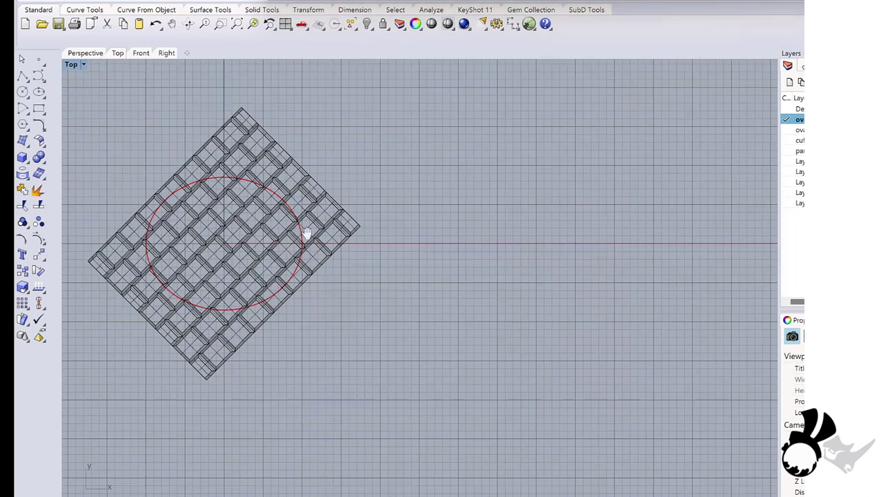
pyautogui.click(209, 170)
pyautogui.scroll(3, 164, 207)
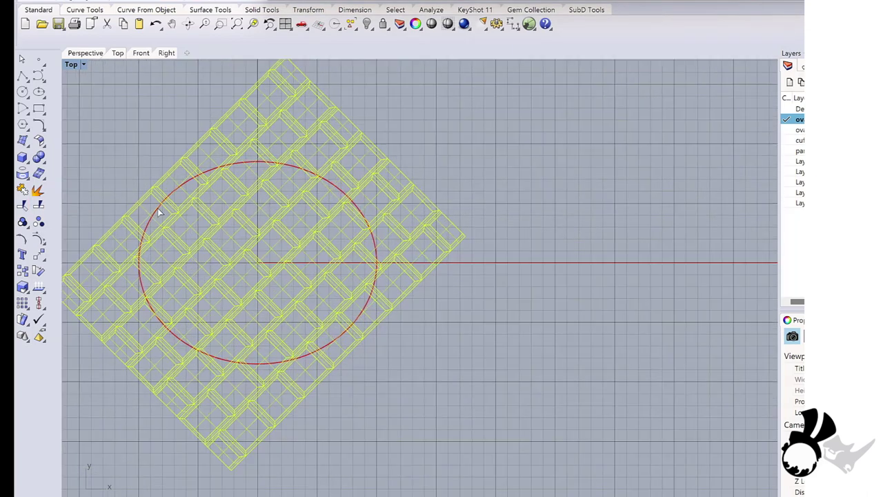
pyautogui.keyDown('shift'); pyautogui.click(158, 210); pyautogui.keyUp('shift')
pyautogui.press('Escape')
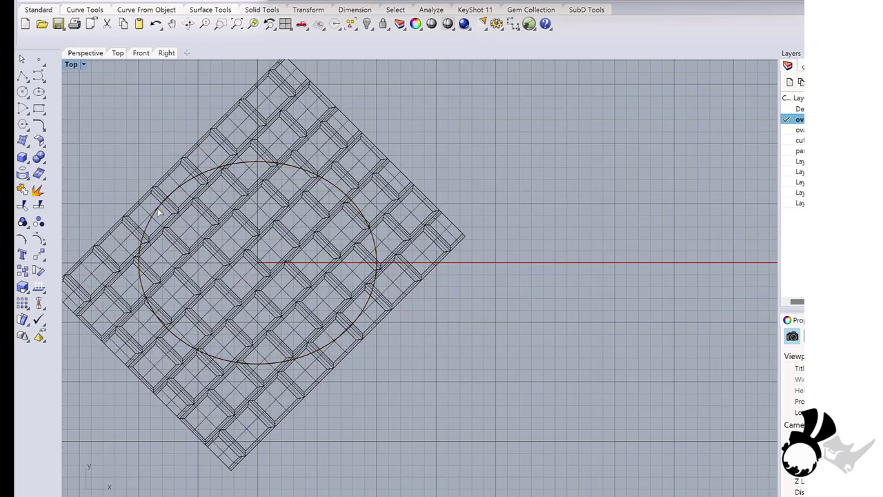
pyautogui.click(371, 172)
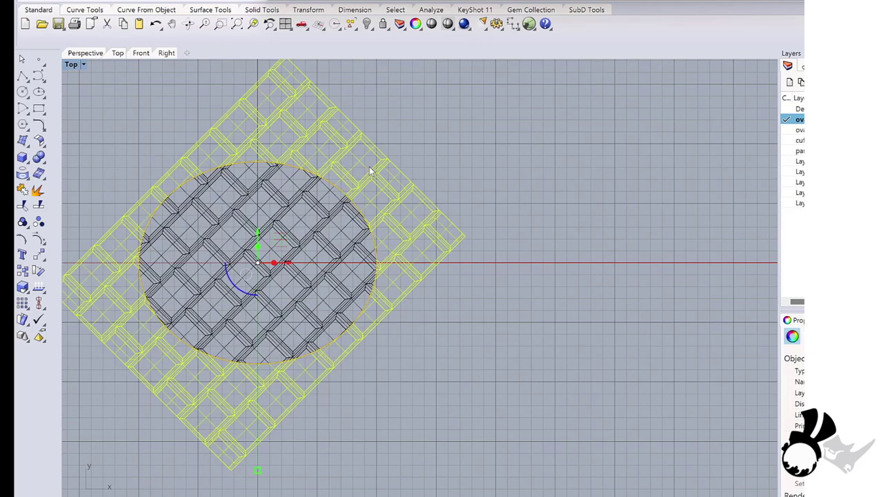
pyautogui.press('Return')
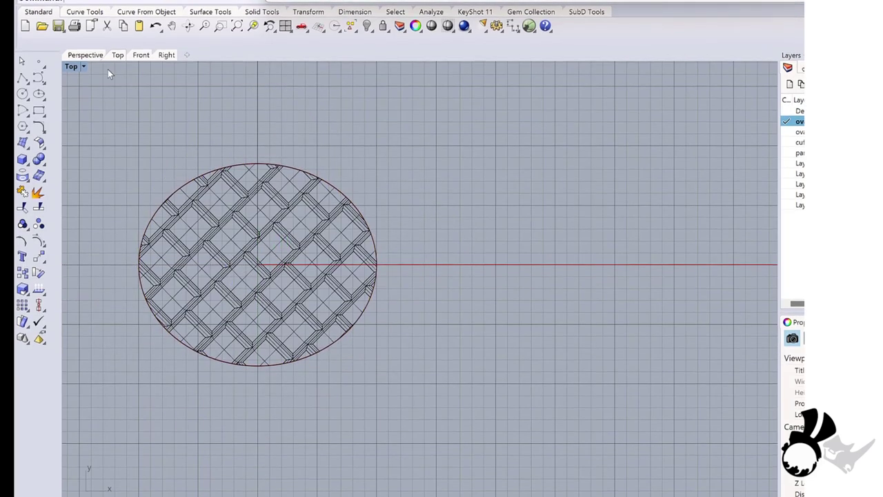
# Inspect the trimmed oval of panels in shaded Perspective view
pyautogui.click(85, 55)
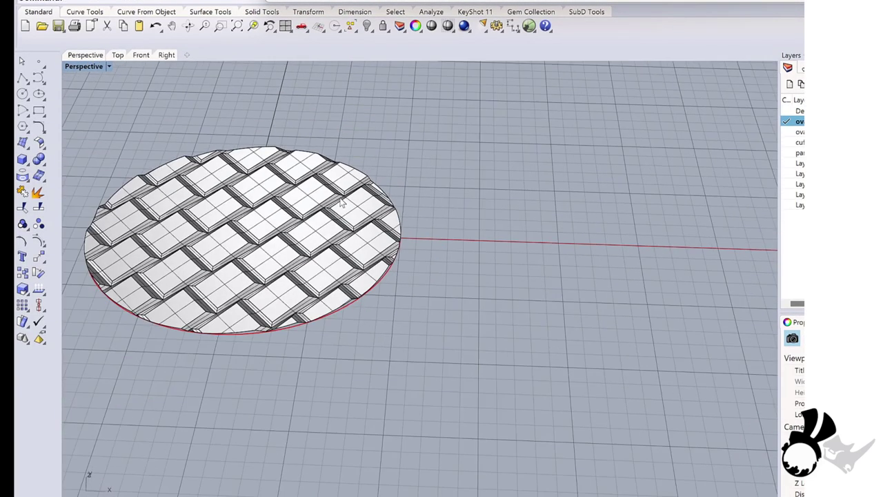
pyautogui.moveTo(324, 235); pyautogui.dragTo(244, 231, button='right')
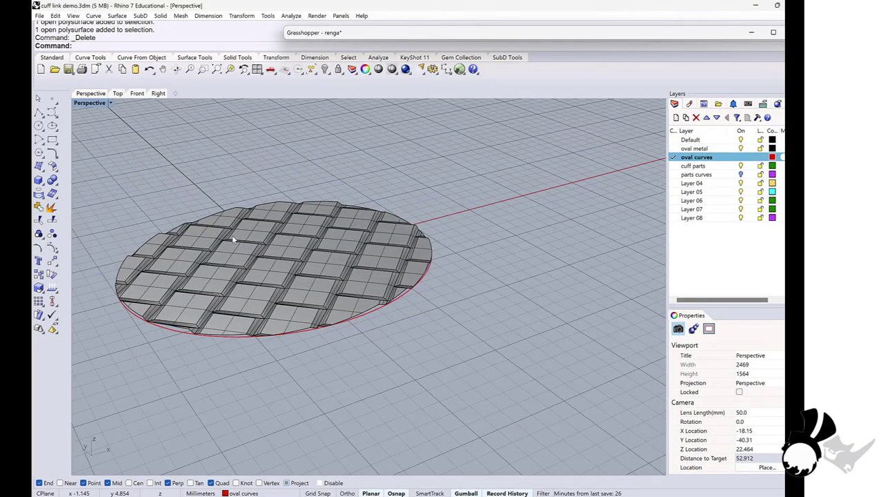
pyautogui.click(136, 58)
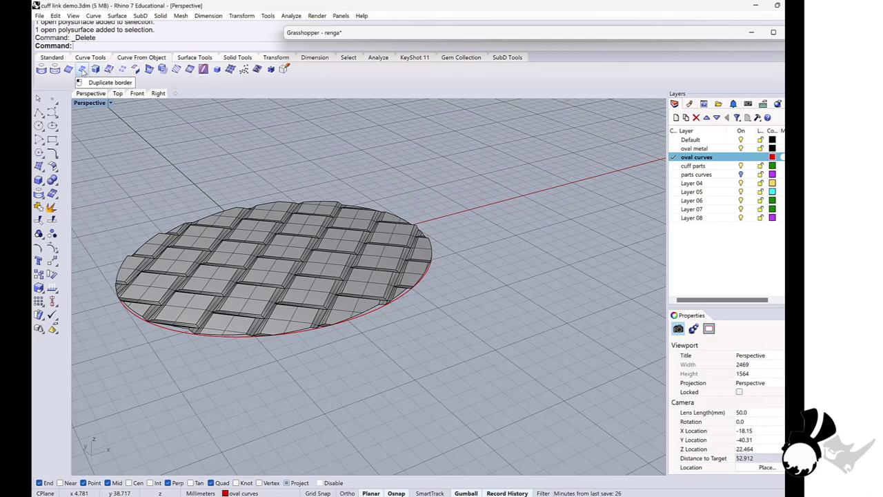
# Duplicate the patterned oval surface's border as a curve
pyautogui.click(82, 70)
pyautogui.click(221, 275)
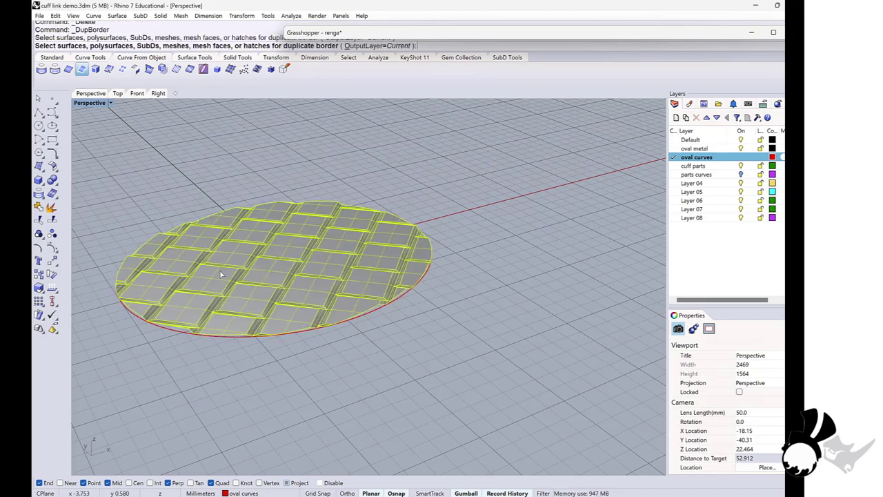
pyautogui.press('Return')
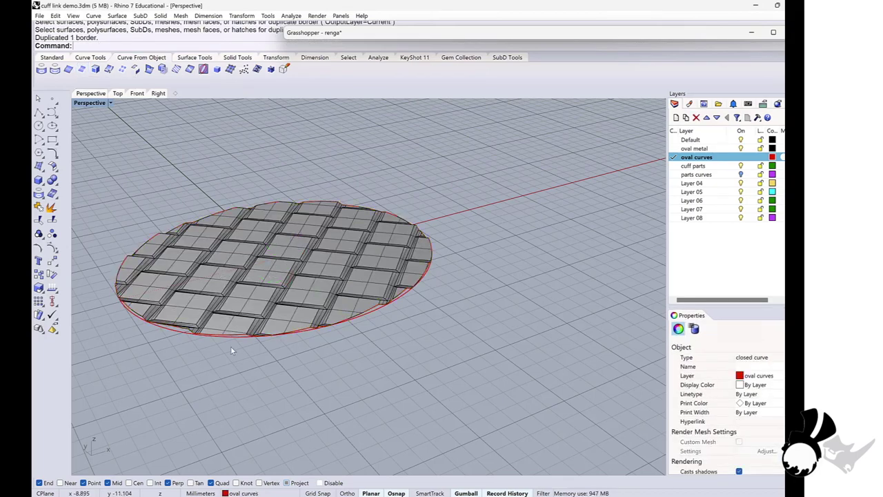
pyautogui.press('Escape')
pyautogui.scroll(2, 236, 336)
pyautogui.scroll(1, 236, 336)
pyautogui.scroll(1, 223, 339)
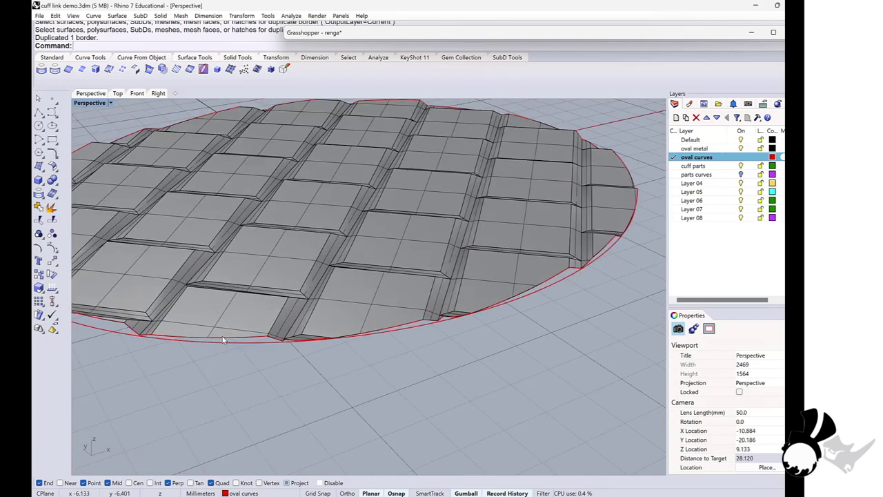
# On the oval metal layer, extrude the border curve upward into a rim wall
pyautogui.click(224, 340)
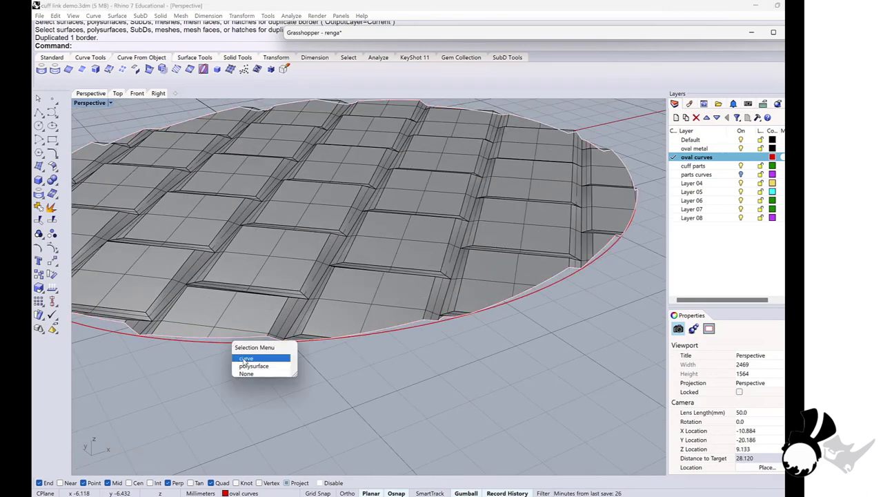
pyautogui.click(244, 359)
pyautogui.scroll(-3, 228, 338)
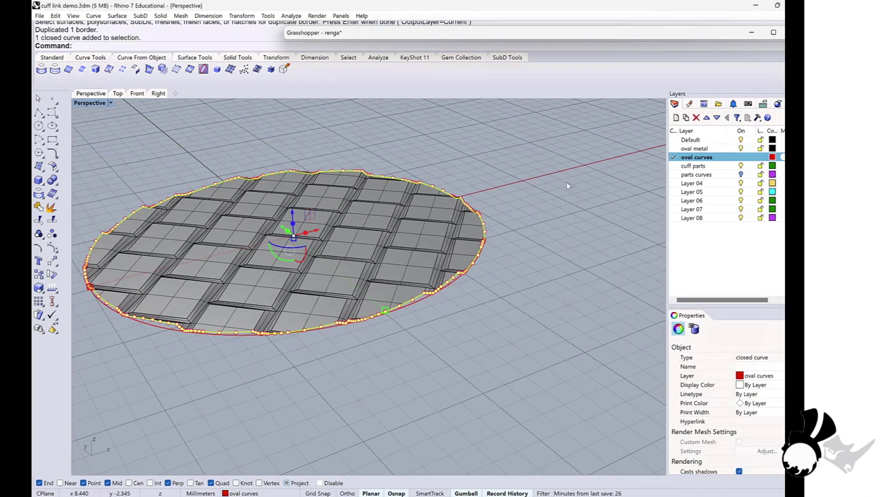
pyautogui.click(674, 148)
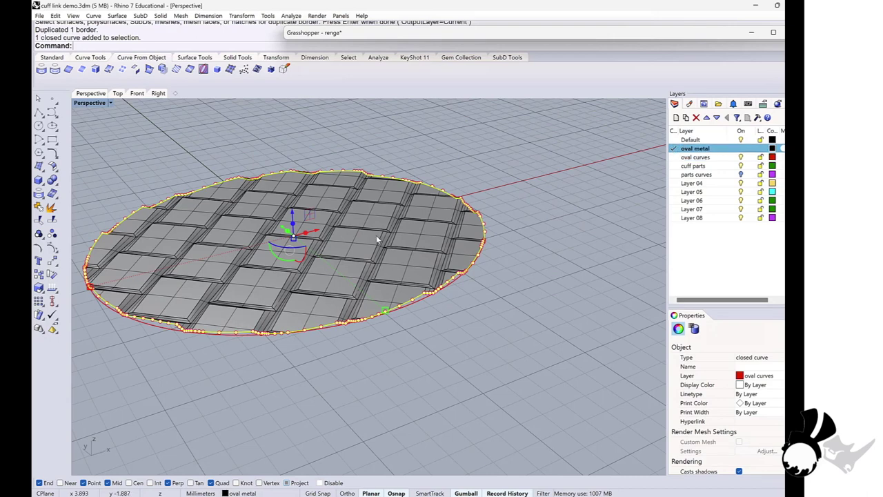
pyautogui.moveTo(340, 231); pyautogui.dragTo(306, 222, button='right')
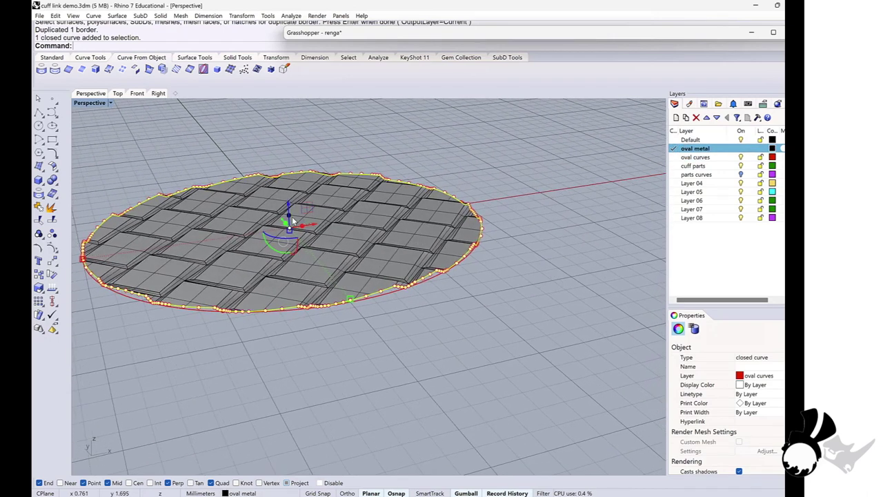
pyautogui.moveTo(293, 221); pyautogui.dragTo(288, 198)
pyautogui.press('Escape')
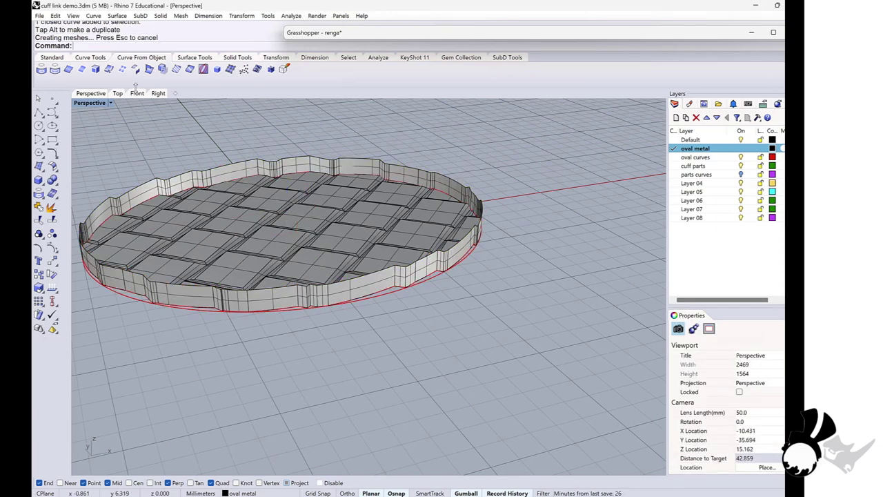
# In Front view, draw a horizontal cutting line across the wall
pyautogui.click(137, 94)
pyautogui.moveTo(206, 235); pyautogui.dragTo(245, 124, button='right')
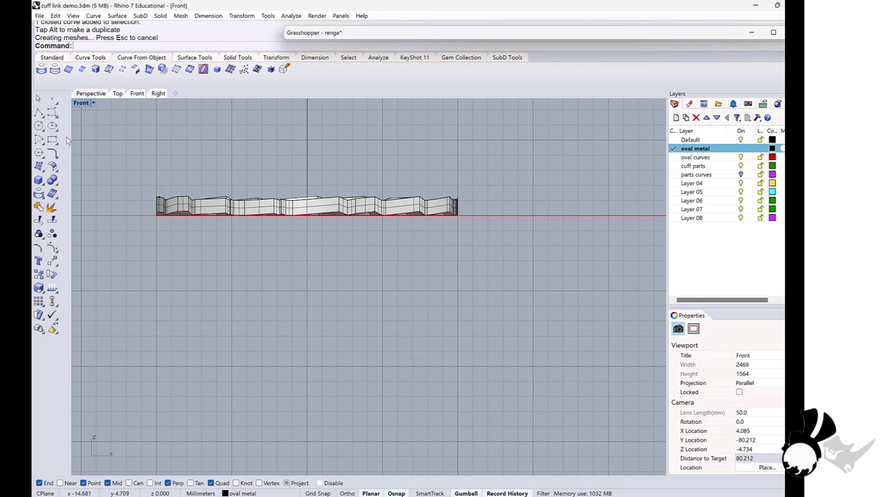
pyautogui.middleClick(104, 133)
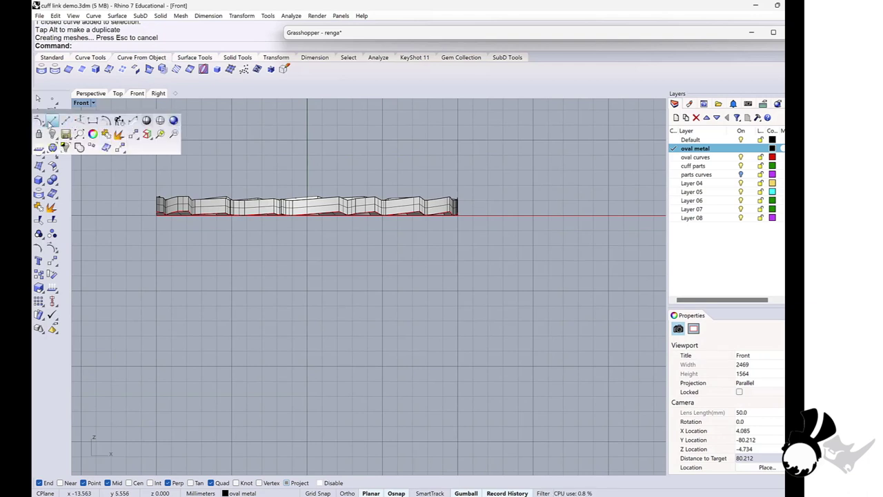
pyautogui.click(52, 120)
pyautogui.click(143, 205)
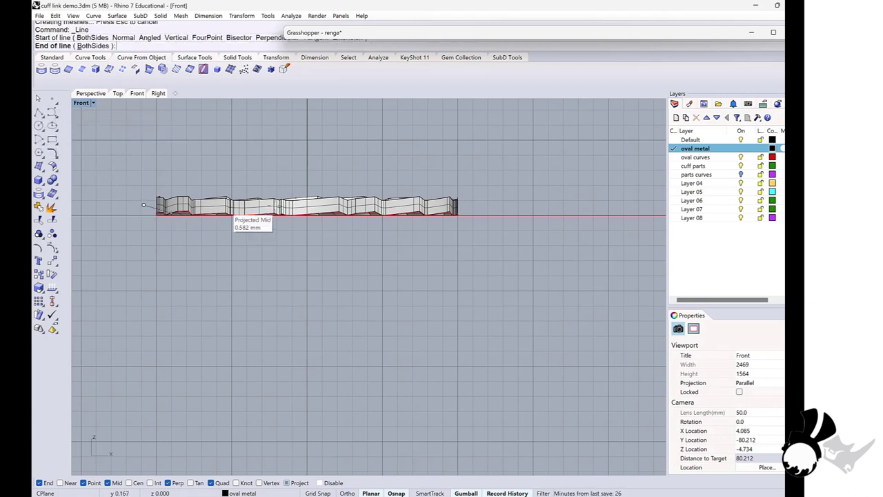
pyautogui.press('F8')
pyautogui.click(494, 204)
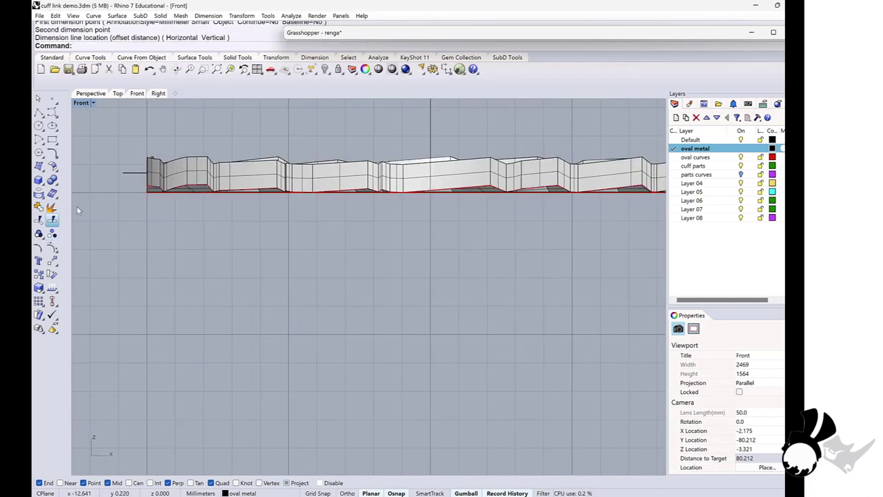
# Split the wall along the horizontal line
pyautogui.click(53, 221)
pyautogui.click(176, 170)
pyautogui.press('Return')
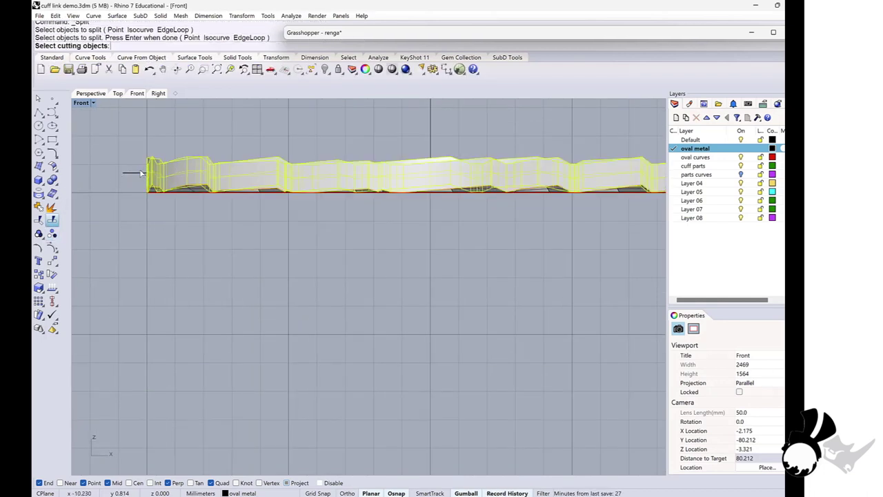
pyautogui.click(141, 172)
pyautogui.press('Return')
# Delete the wall piece above the cut and the cutting line
pyautogui.click(188, 165)
pyautogui.press('Delete')
pyautogui.click(129, 174)
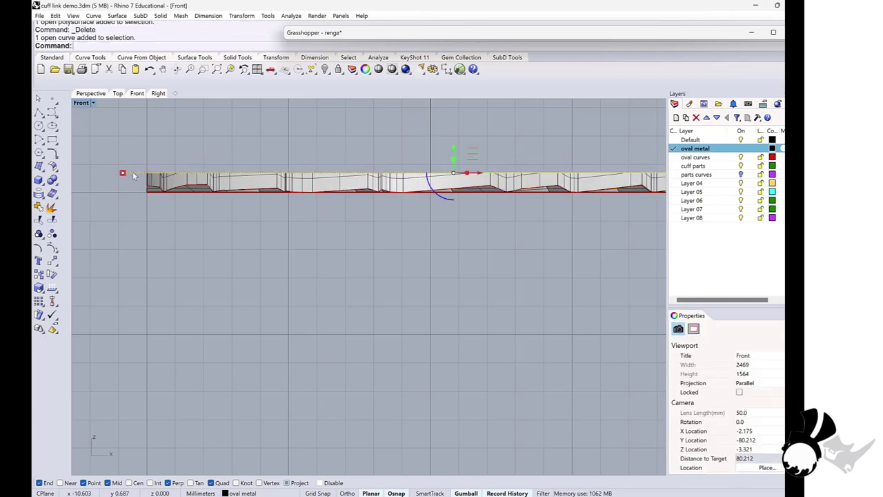
pyautogui.click(136, 175)
pyautogui.click(149, 195)
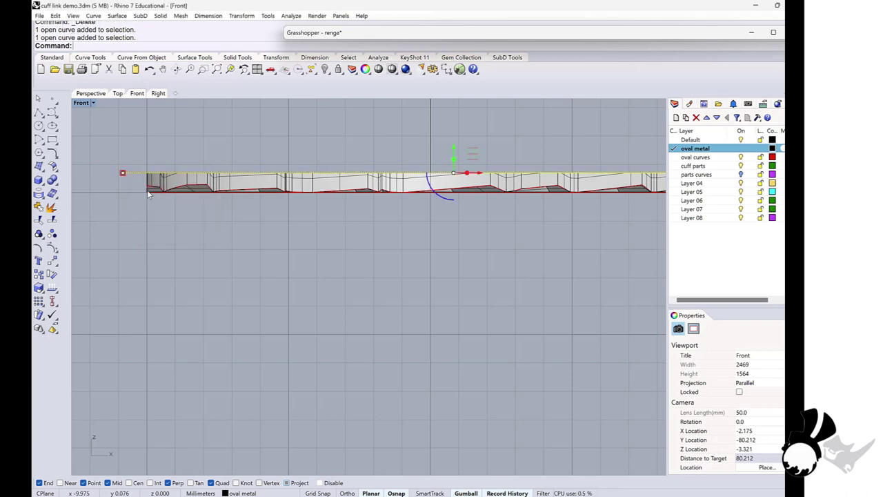
pyautogui.press('Delete')
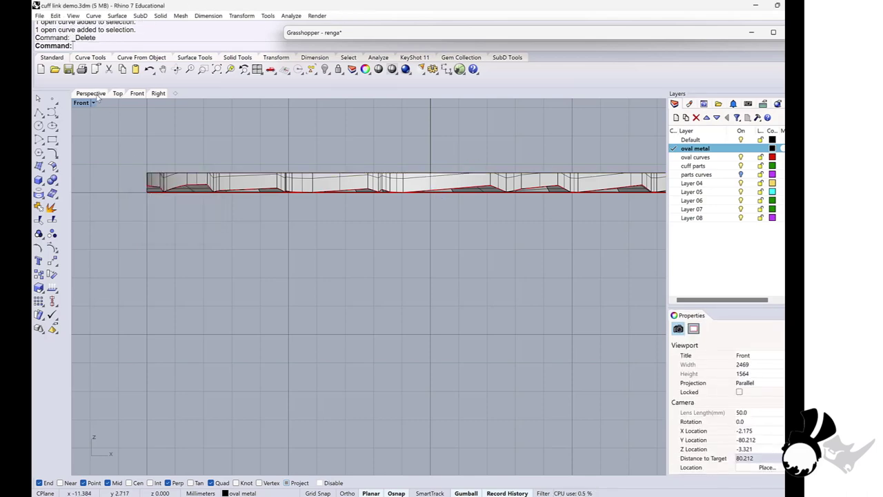
# On the oval curves layer, duplicate the oval wall's border as curves
pyautogui.click(91, 93)
pyautogui.scroll(-3, 196, 176)
pyautogui.scroll(3, 197, 176)
pyautogui.scroll(3, 196, 176)
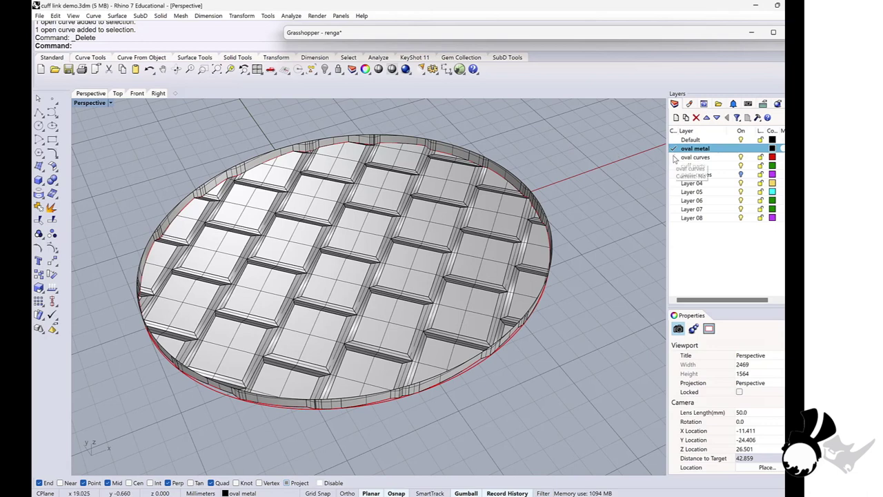
pyautogui.click(677, 157)
pyautogui.click(235, 172)
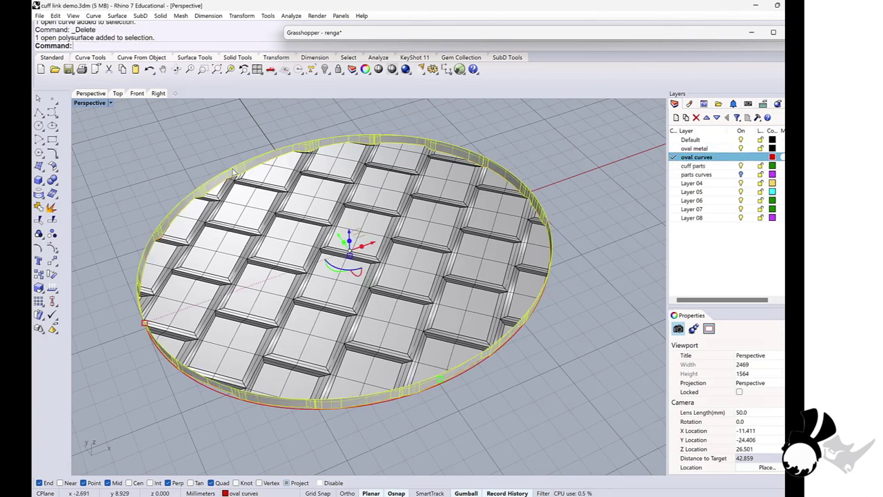
pyautogui.click(123, 59)
pyautogui.click(82, 70)
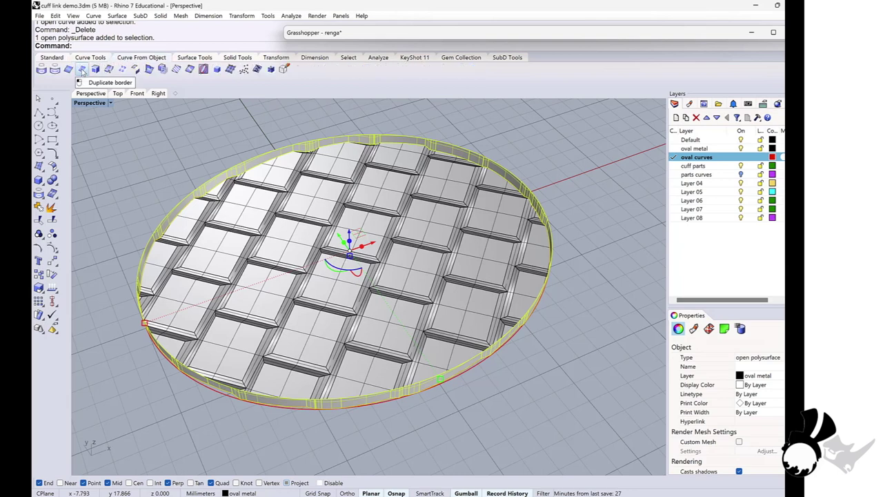
# Offset the new border curve 1.5 mm outward
pyautogui.click(170, 165)
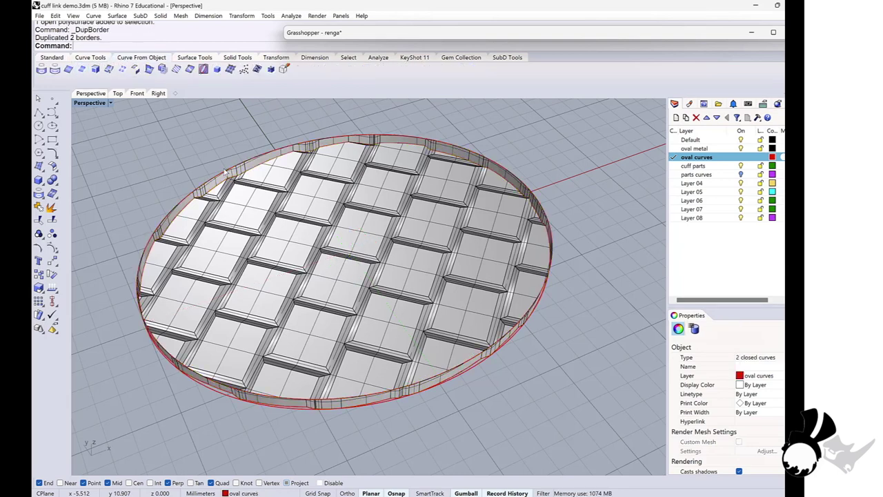
pyautogui.click(233, 171)
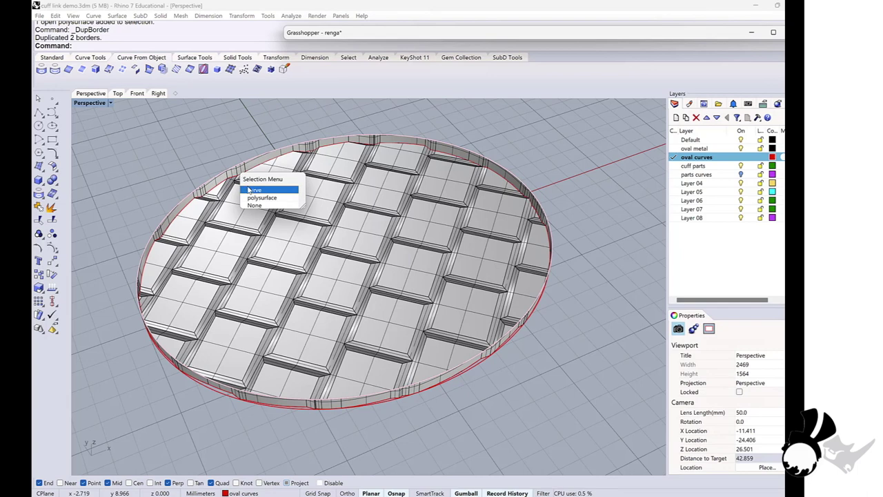
pyautogui.click(254, 189)
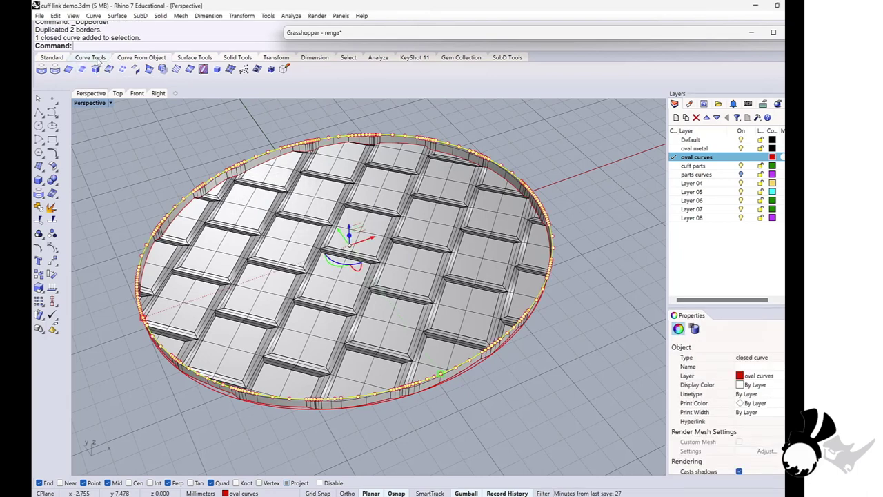
pyautogui.click(96, 59)
pyautogui.click(166, 69)
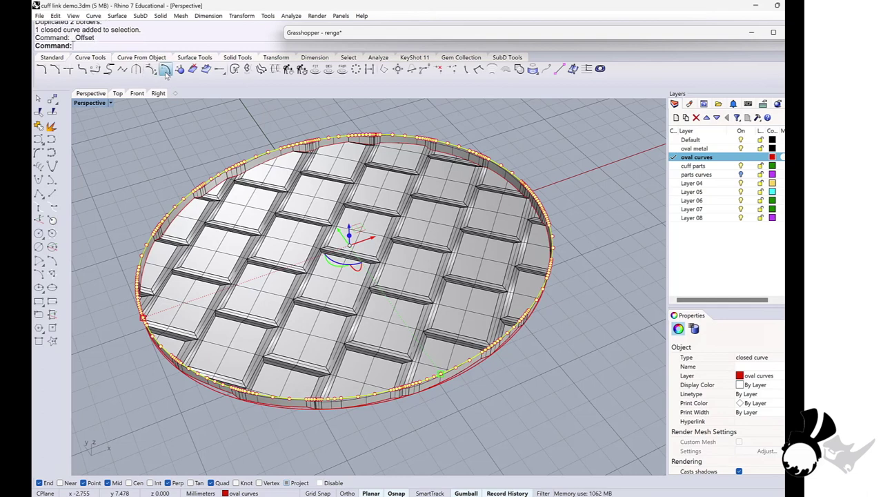
pyautogui.click(158, 152)
pyautogui.press('Escape')
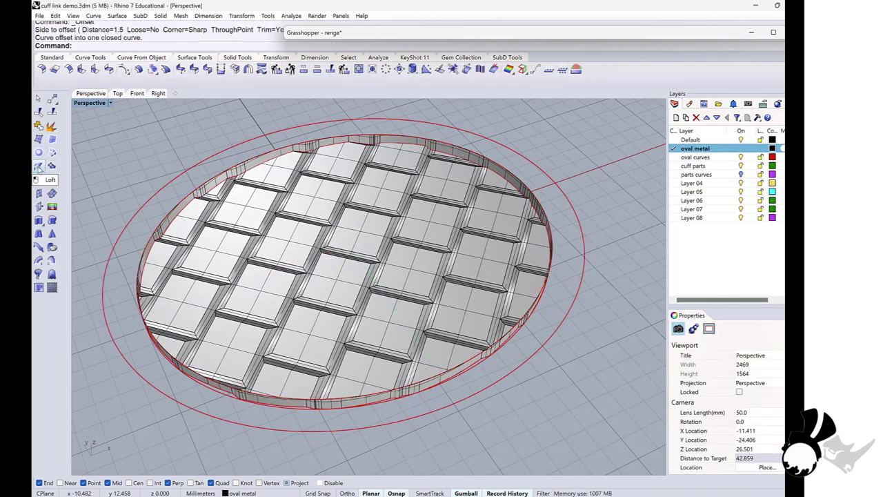
# Loft the wall's top edge to the offset ellipse to form the flat rim
pyautogui.click(39, 166)
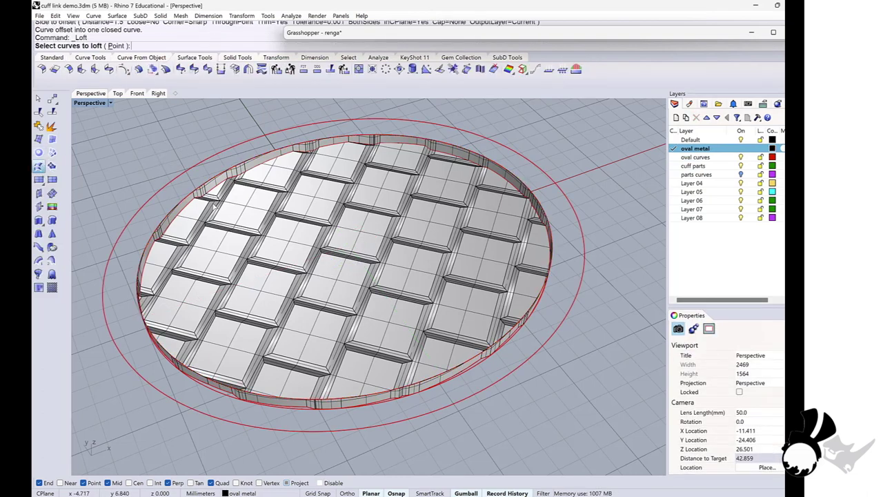
pyautogui.click(200, 188)
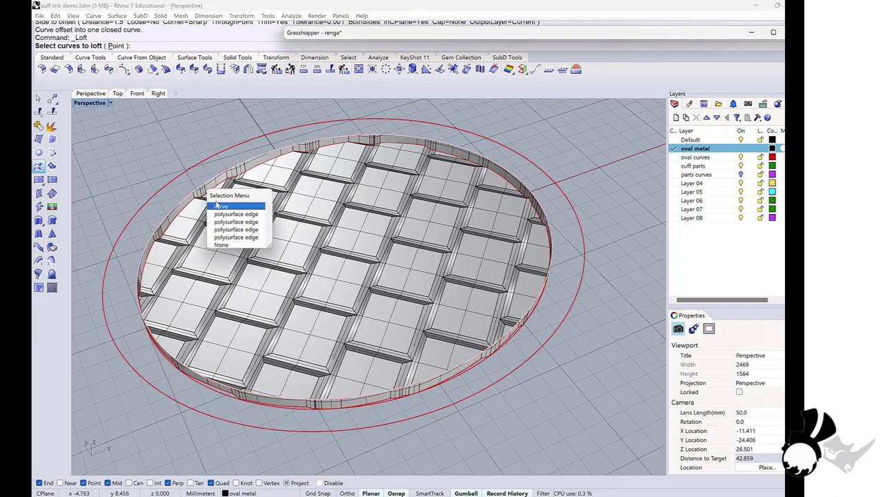
pyautogui.click(218, 205)
pyautogui.click(196, 169)
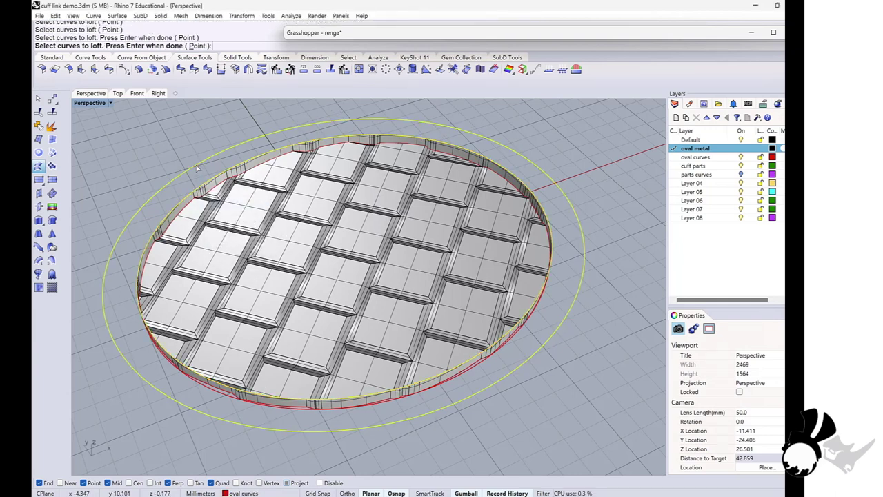
pyautogui.press('Return')
pyautogui.press('Return')
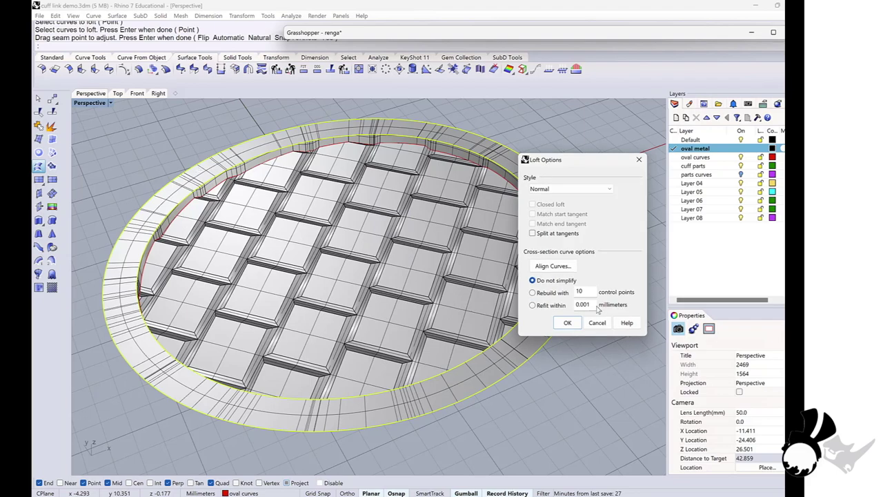
pyautogui.click(567, 323)
# Drop the rim's outer oval edge 2.5 mm down to form an outer wall
pyautogui.scroll(-4, 397, 301)
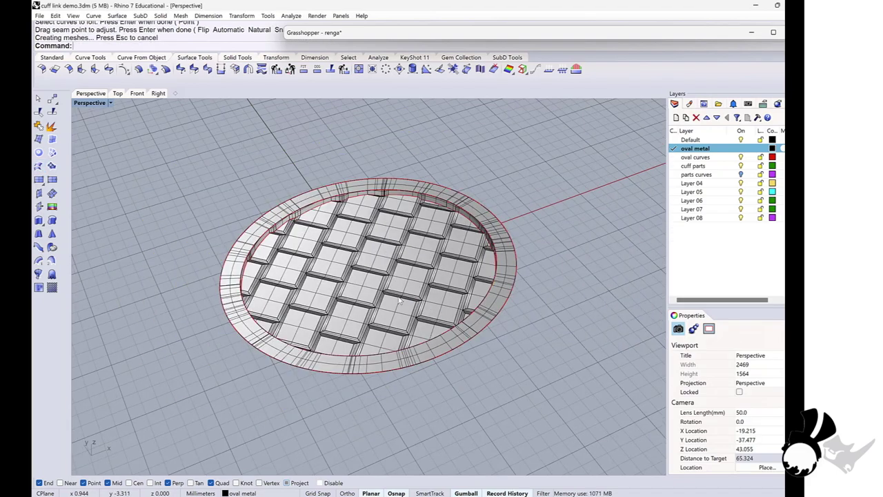
pyautogui.moveTo(397, 301); pyautogui.dragTo(414, 301, button='right')
pyautogui.scroll(3, 415, 297)
pyautogui.click(422, 283)
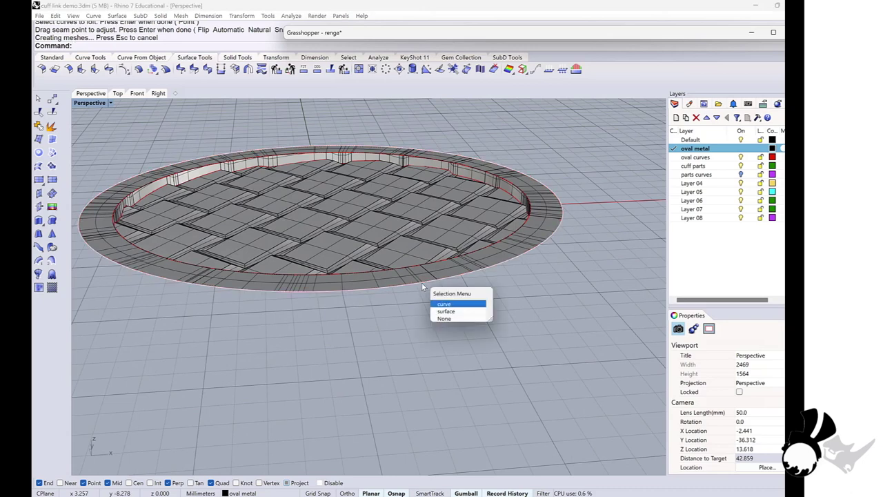
pyautogui.click(450, 312)
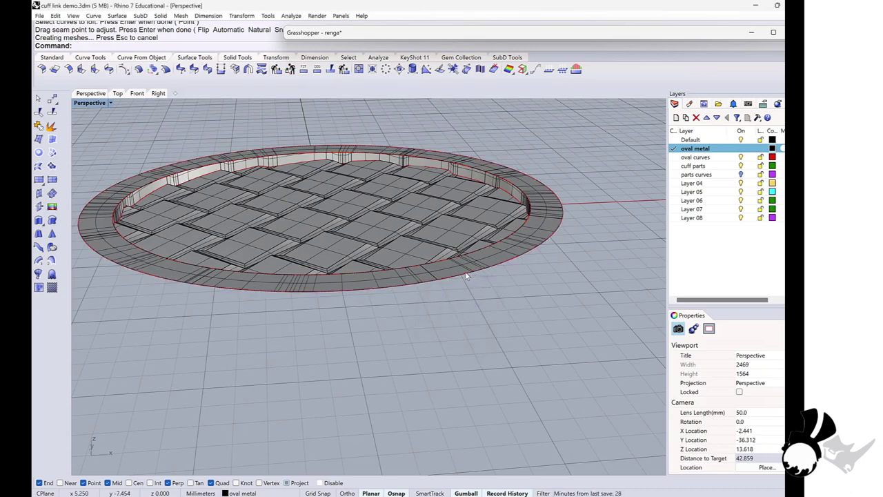
pyautogui.click(465, 272)
pyautogui.click(486, 295)
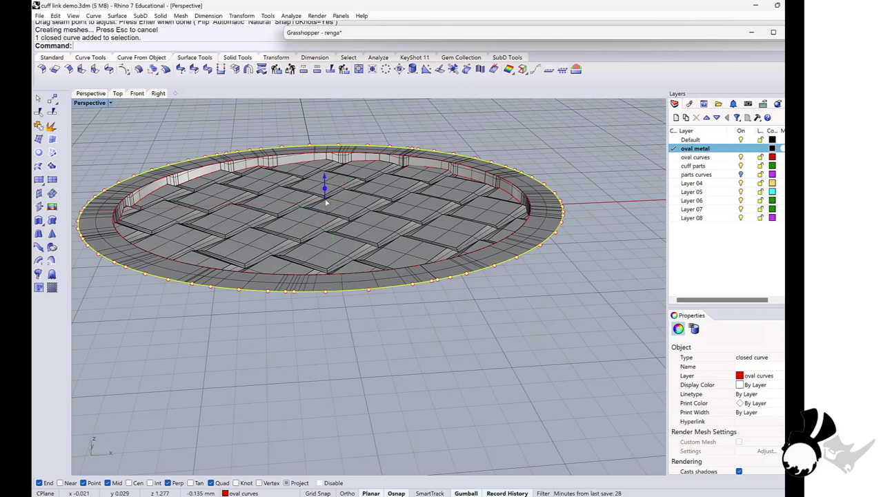
pyautogui.moveTo(324, 188); pyautogui.dragTo(327, 236)
pyautogui.write('2.5')
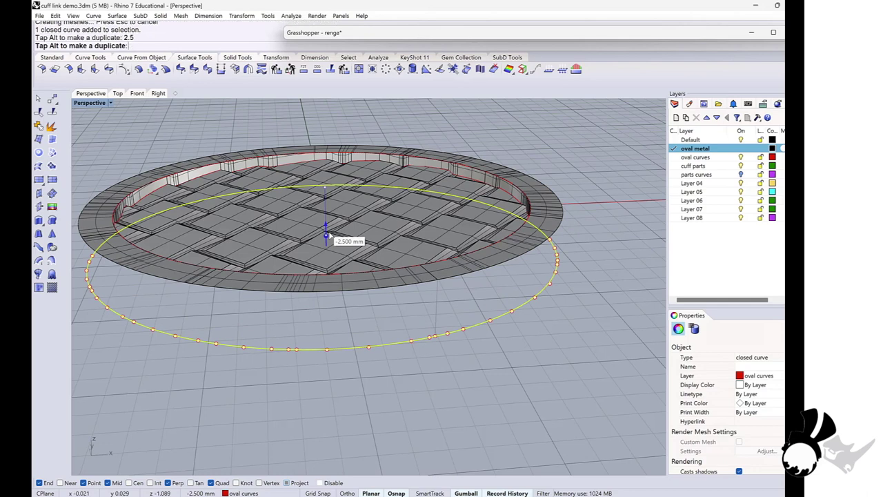
pyautogui.moveTo(327, 236); pyautogui.dragTo(328, 236)
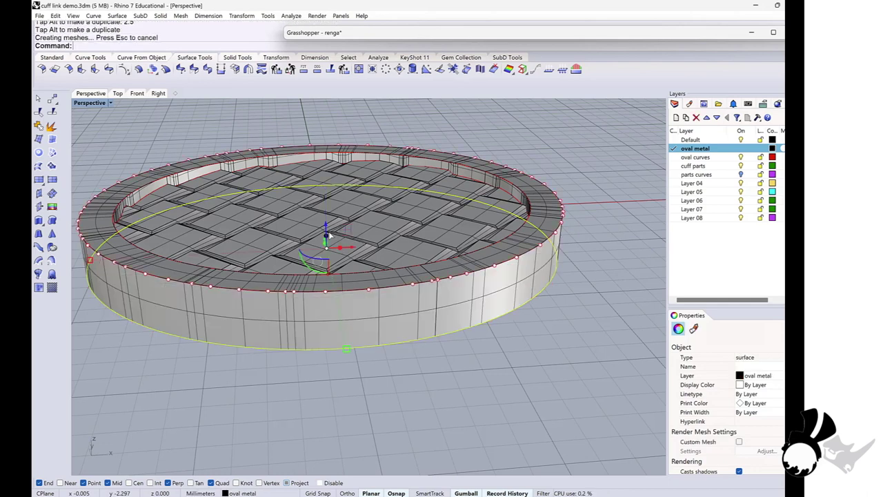
# Join all oval top pieces into one polysurface and Cap it closed
pyautogui.click(554, 368)
pyautogui.moveTo(399, 245); pyautogui.dragTo(427, 262, button='right')
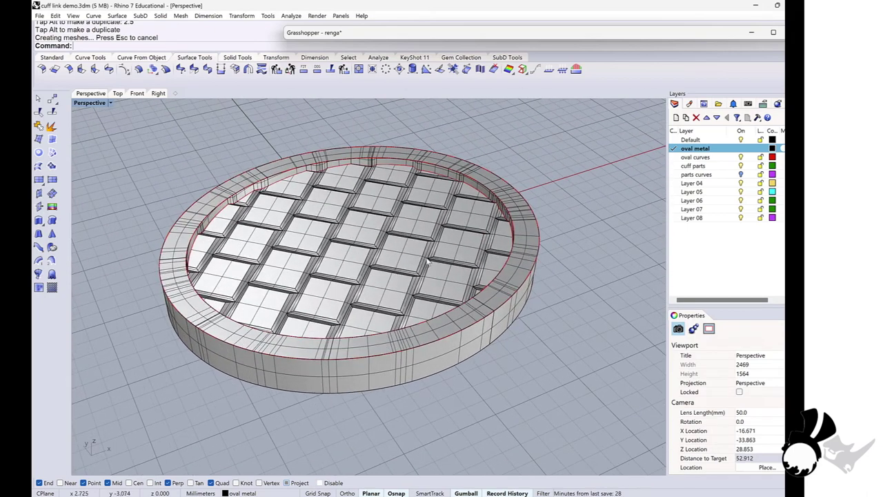
pyautogui.click(740, 158)
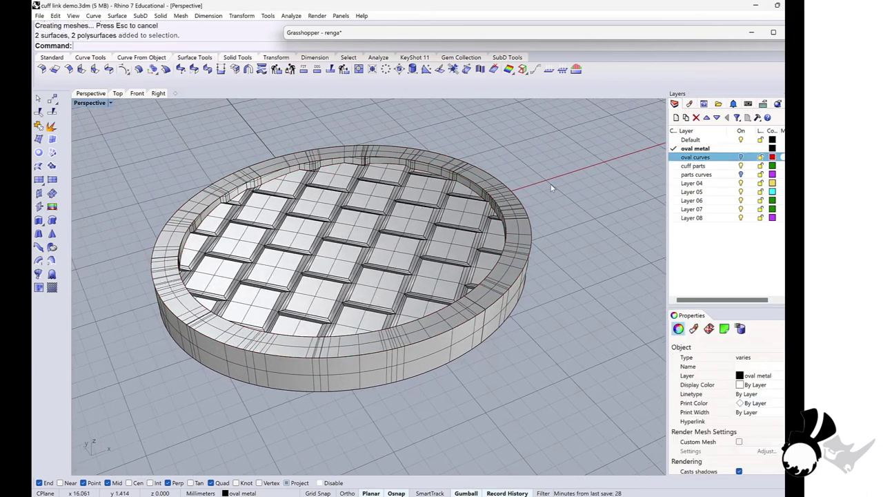
pyautogui.click(38, 124)
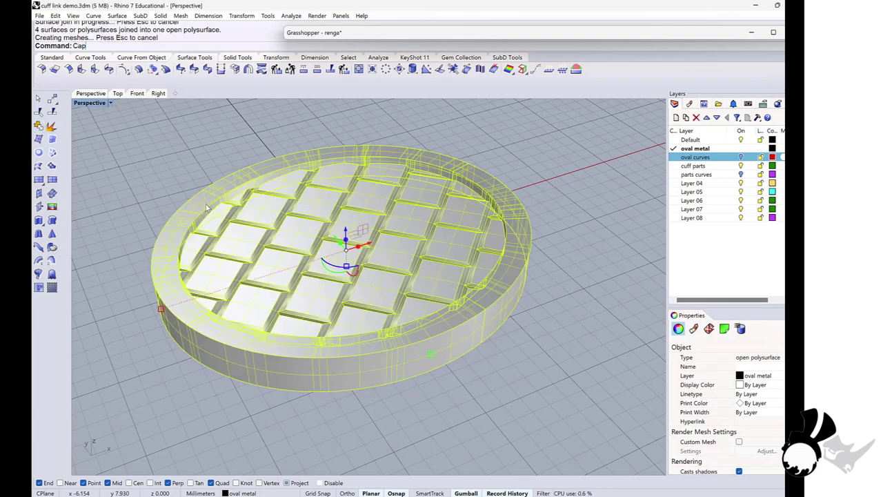
pyautogui.write('Cap')
pyautogui.press('Return')
pyautogui.press('Escape')
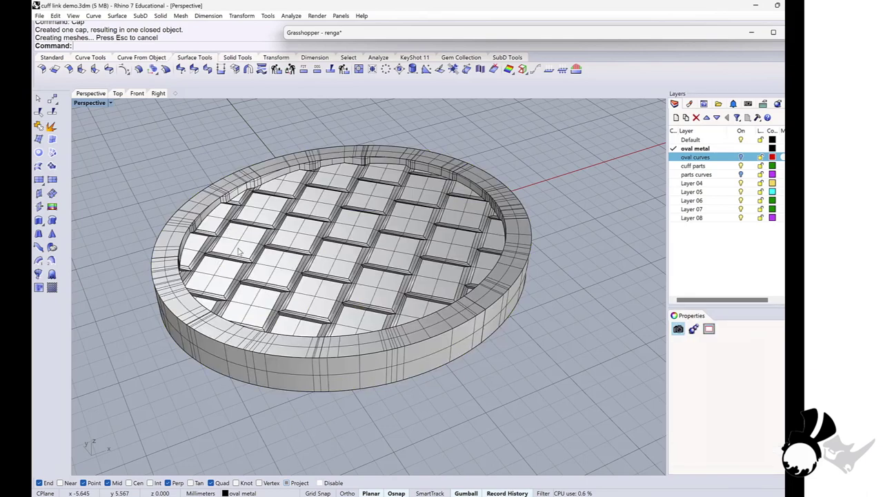
# Show the parts curves layer and raise the oval top disc above the post outline in Front view
pyautogui.moveTo(316, 272); pyautogui.dragTo(406, 233, button='right')
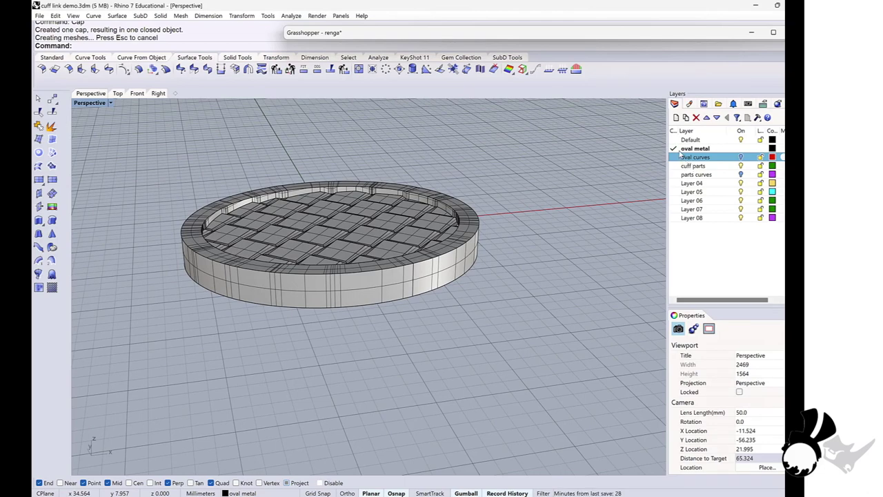
pyautogui.click(741, 175)
pyautogui.moveTo(442, 290); pyautogui.dragTo(380, 241, button='right')
pyautogui.click(379, 240)
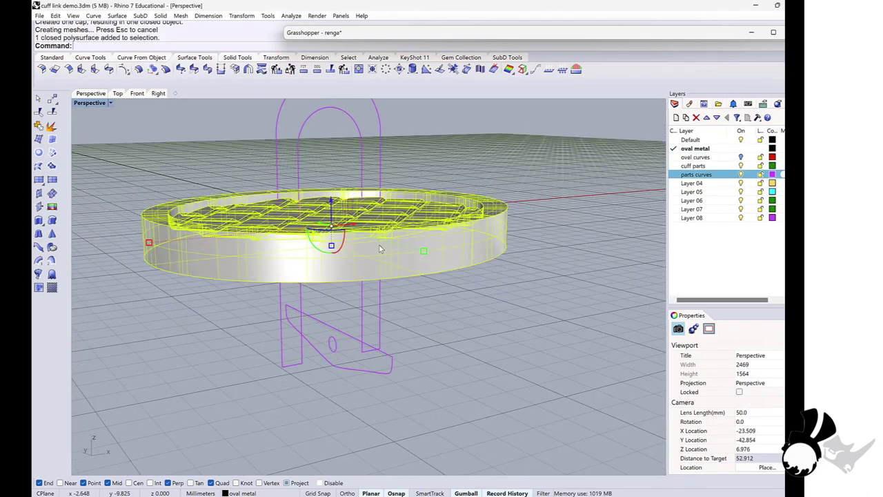
pyautogui.click(136, 93)
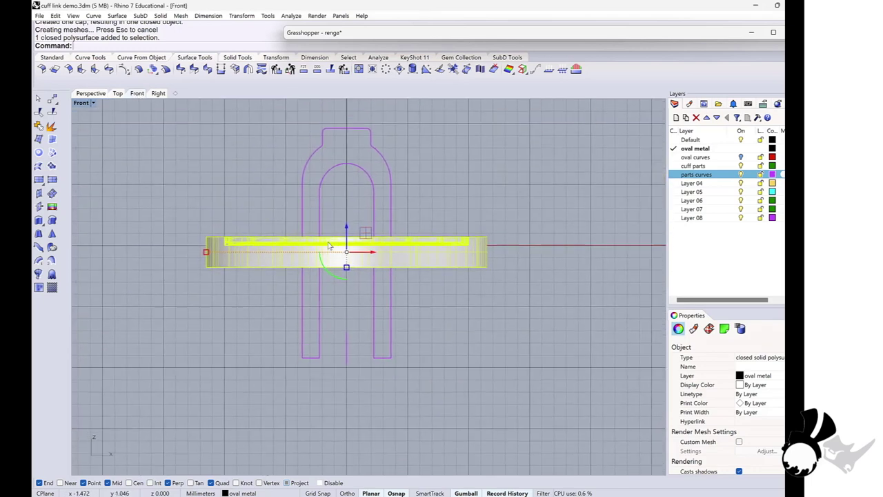
pyautogui.moveTo(356, 238); pyautogui.dragTo(342, 276, button='right')
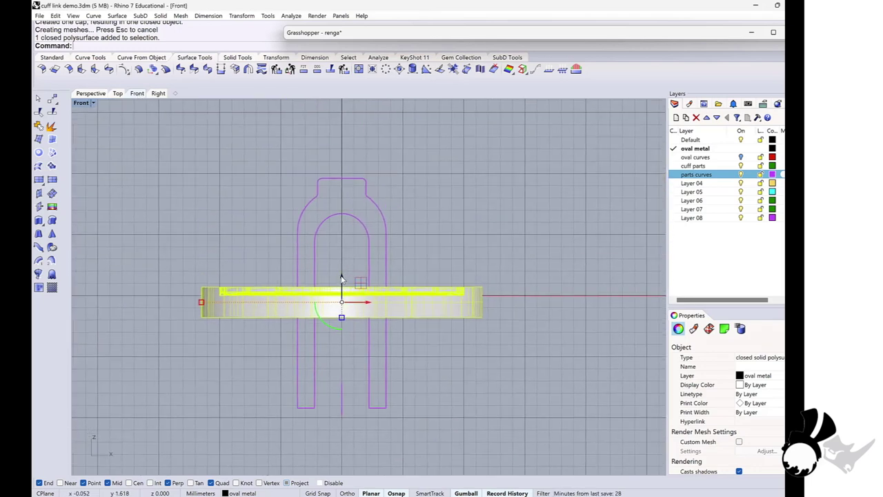
pyautogui.moveTo(342, 278); pyautogui.dragTo(357, 145)
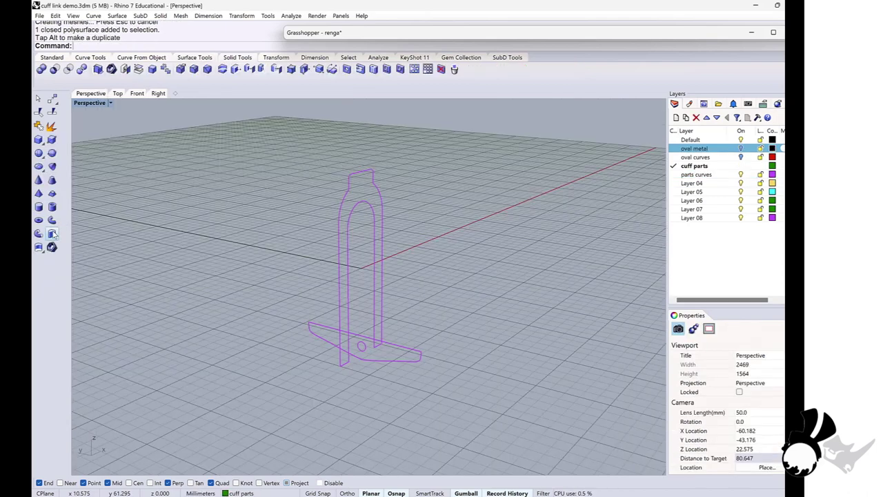
# Extrude the U-shaped post outline to both sides into a thin solid
pyautogui.click(51, 234)
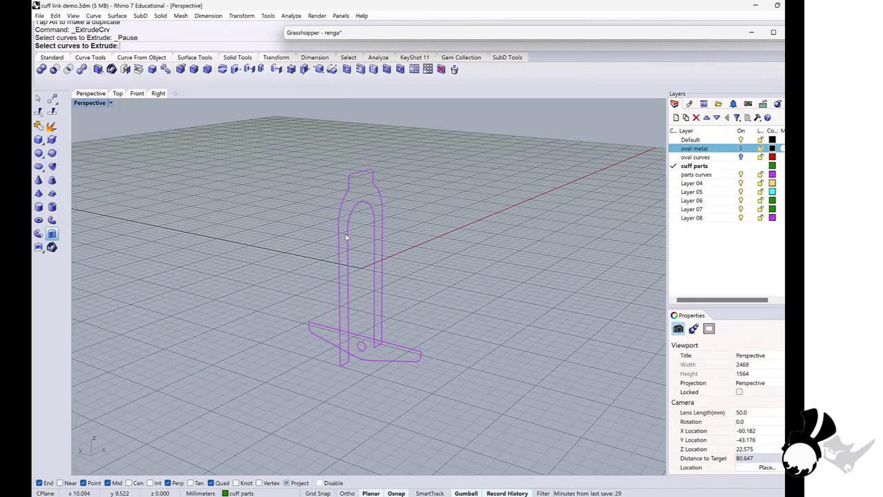
pyautogui.click(347, 236)
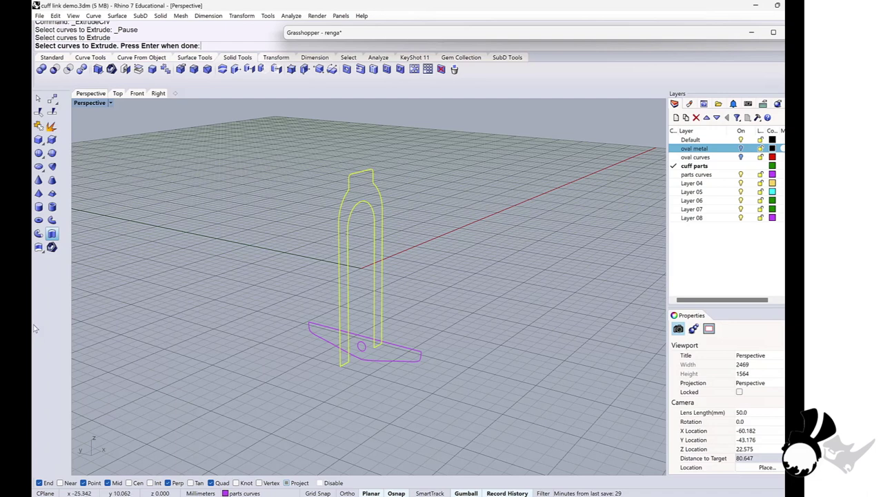
pyautogui.click(52, 234)
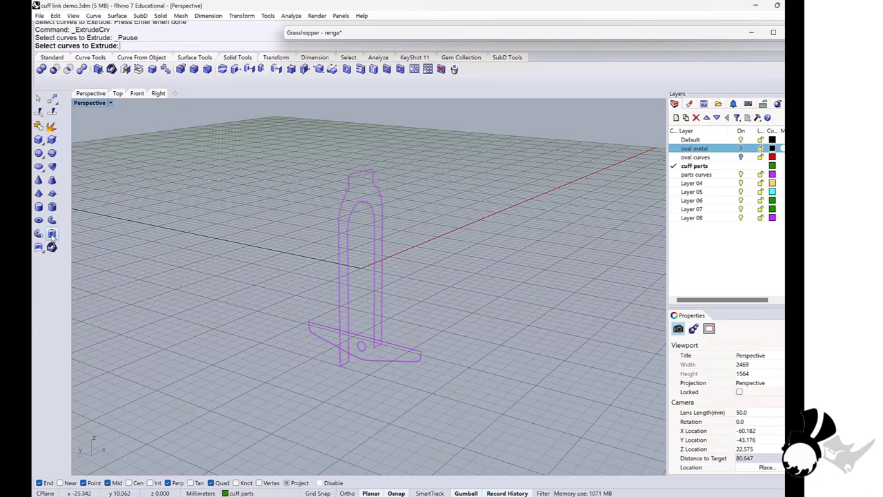
pyautogui.click(349, 251)
pyautogui.press('Return')
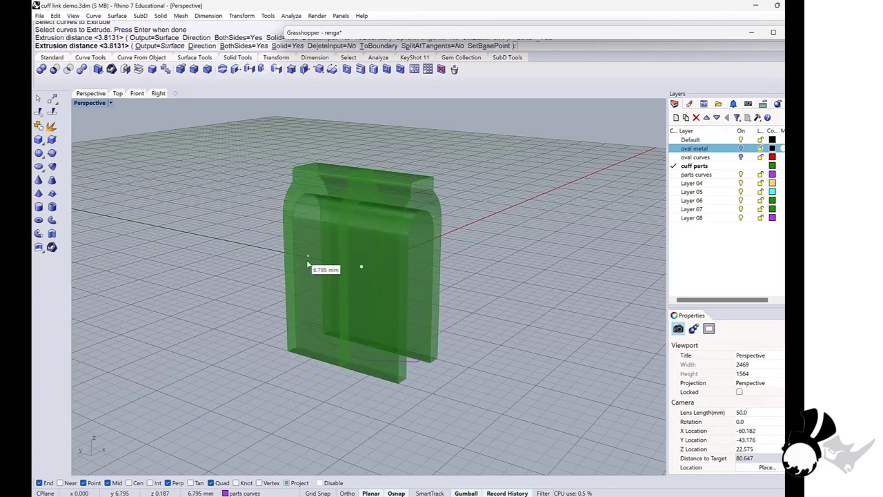
pyautogui.moveTo(315, 262); pyautogui.dragTo(342, 256, button='right')
# Extrude the U-shaped post outline 1 mm into a solid
pyautogui.write('1')
pyautogui.press('Return')
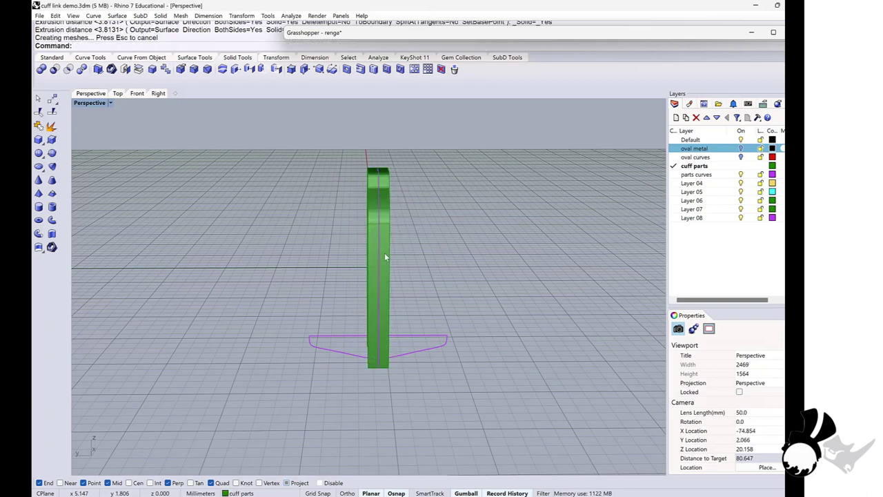
pyautogui.moveTo(444, 260); pyautogui.dragTo(387, 362, button='right')
pyautogui.scroll(5, 387, 361)
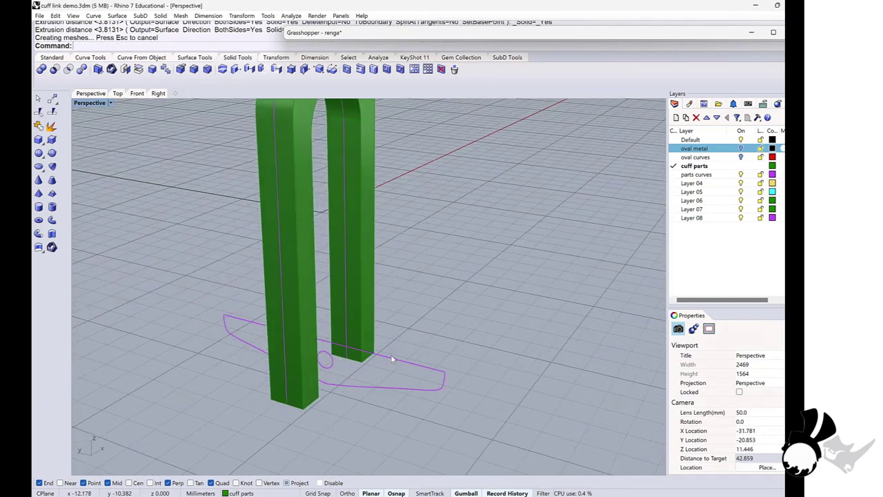
# In Front view, extrude the small base outline about 2.2 mm into a solid toggle bar
pyautogui.click(136, 94)
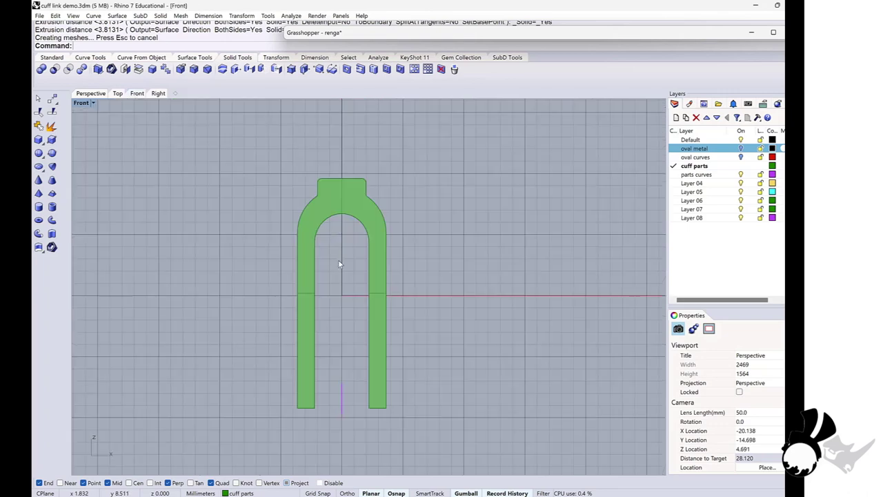
pyautogui.scroll(2, 345, 352)
pyautogui.click(316, 333)
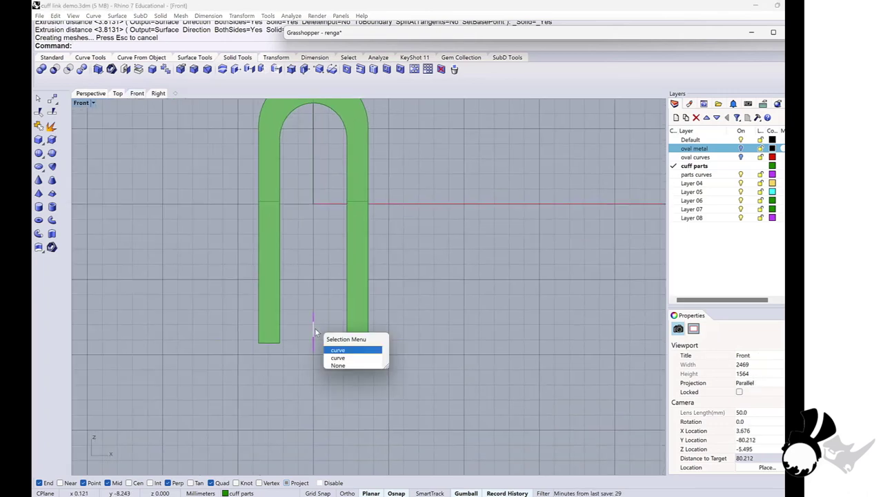
pyautogui.click(319, 351)
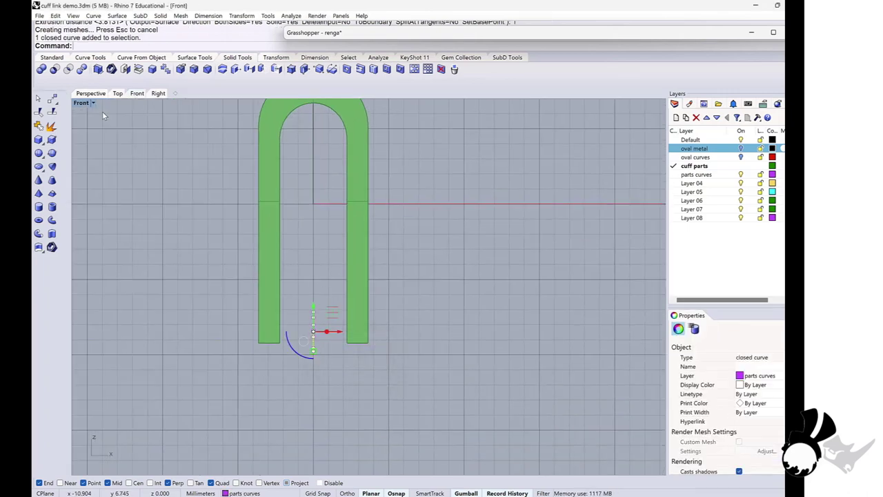
pyautogui.click(51, 233)
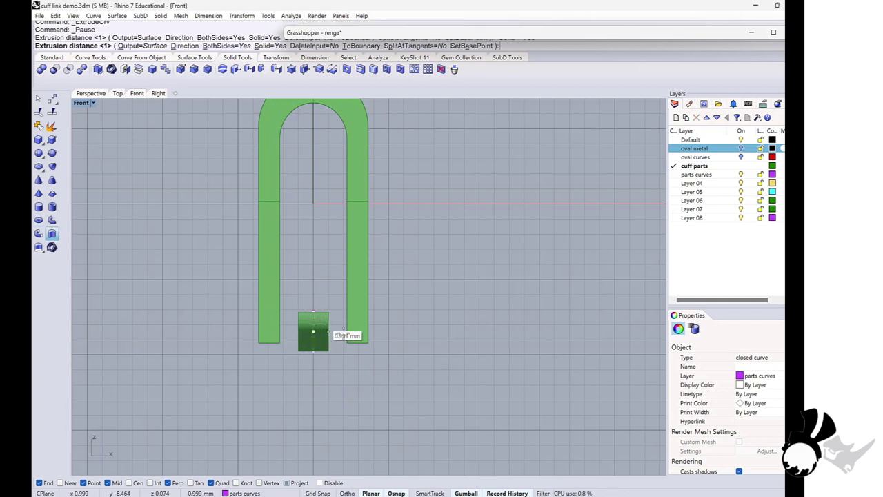
pyautogui.scroll(2, 348, 342)
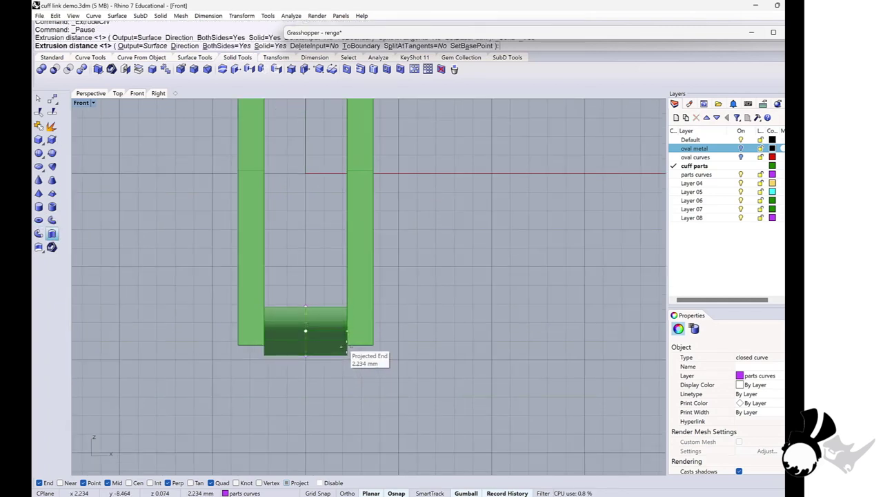
pyautogui.scroll(4, 347, 347)
pyautogui.click(349, 342)
pyautogui.scroll(-3, 173, 314)
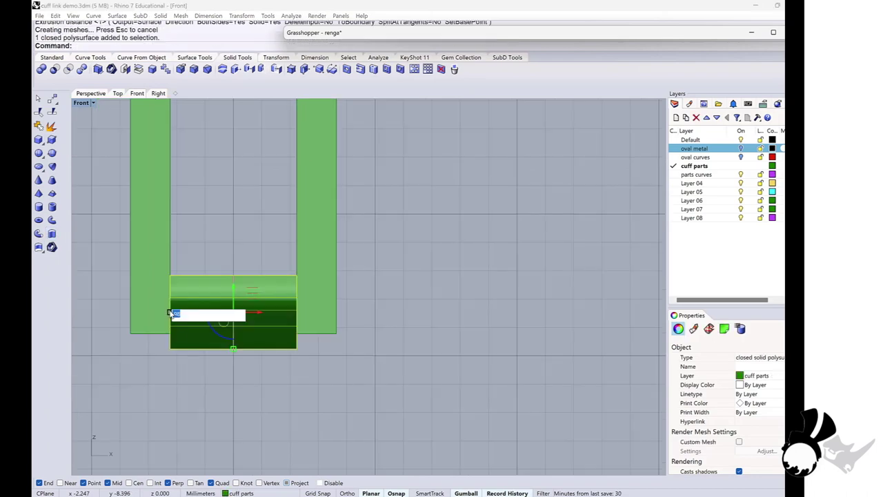
pyautogui.press('Escape')
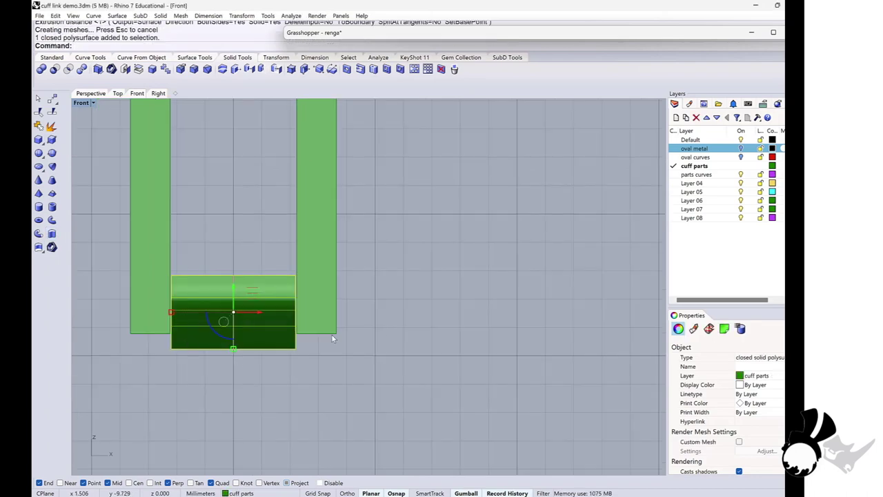
pyautogui.press('Escape')
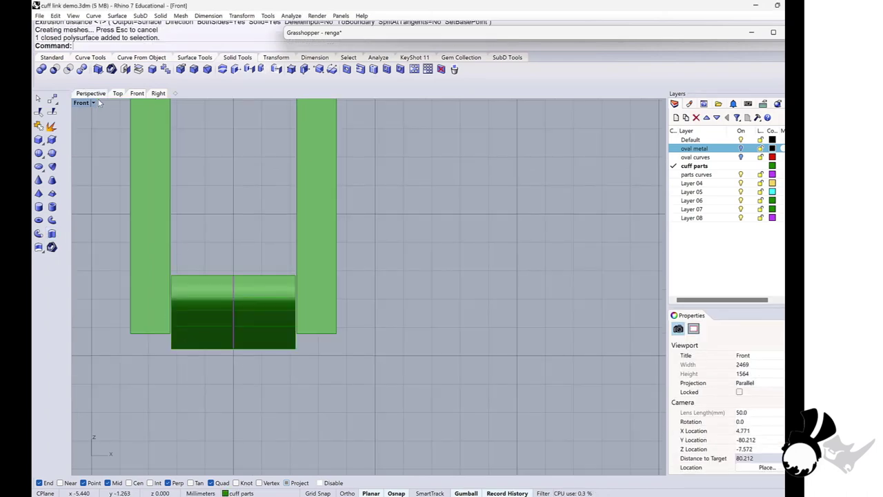
pyautogui.click(90, 94)
pyautogui.scroll(-5, 298, 247)
# Make cuff parts the current layer and hide the parts curves layer
pyautogui.moveTo(299, 248); pyautogui.dragTo(600, 215, button='right')
pyautogui.doubleClick(698, 175)
pyautogui.click(742, 165)
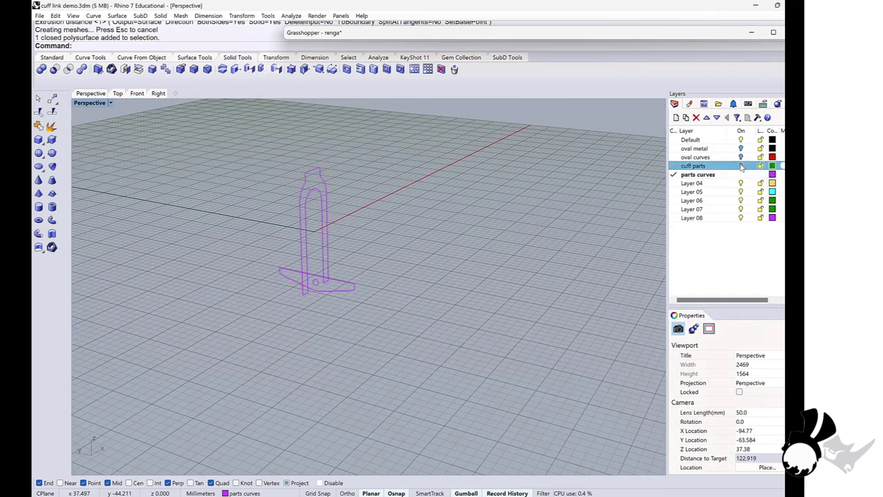
pyautogui.click(741, 166)
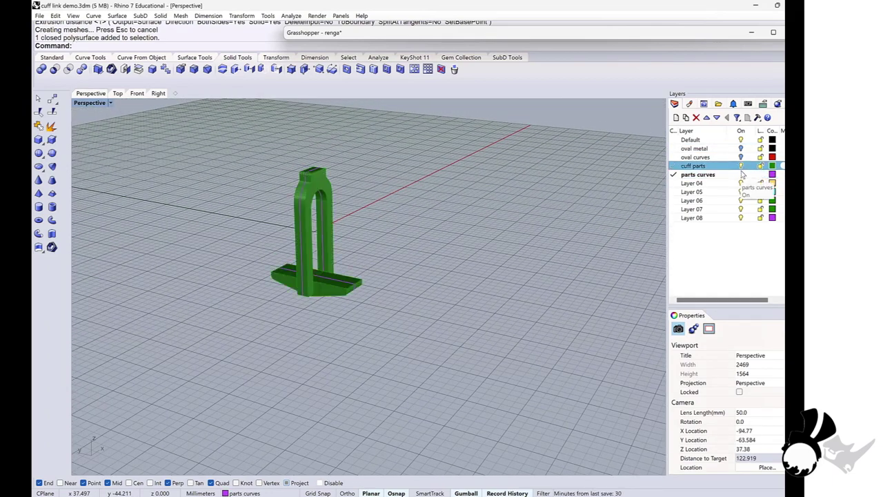
pyautogui.click(676, 167)
pyautogui.click(741, 175)
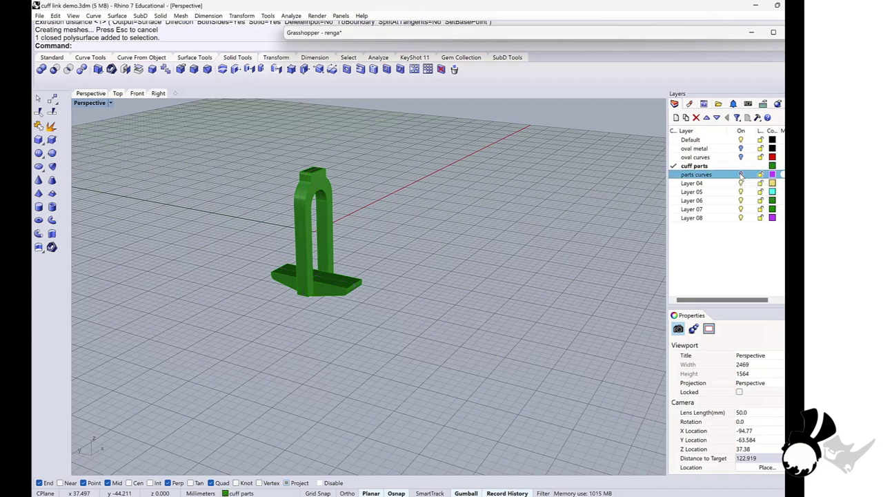
pyautogui.moveTo(465, 223); pyautogui.dragTo(446, 219, button='right')
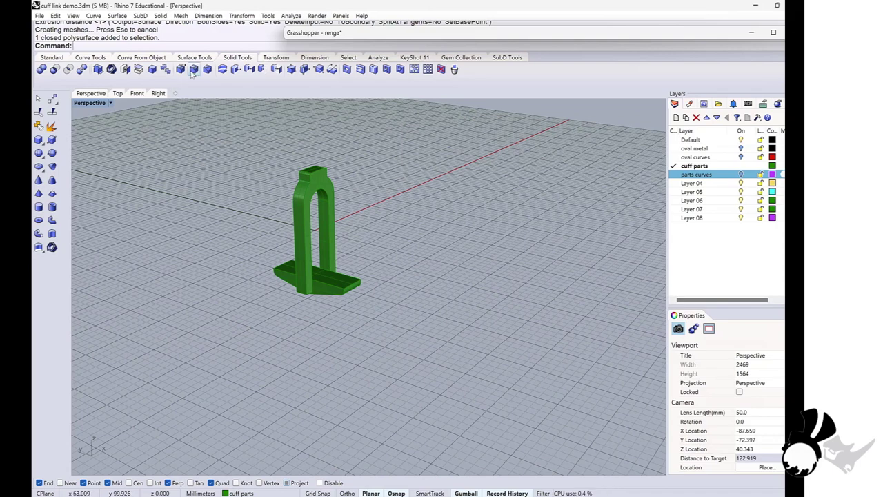
# Fillet all edges of the post and toggle bar with a 0.15 radius
pyautogui.click(195, 70)
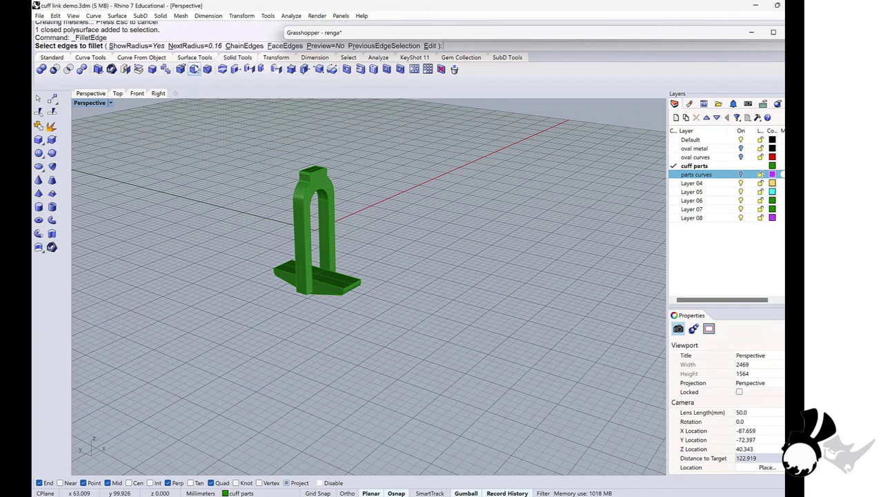
pyautogui.write('.15')
pyautogui.press('Return')
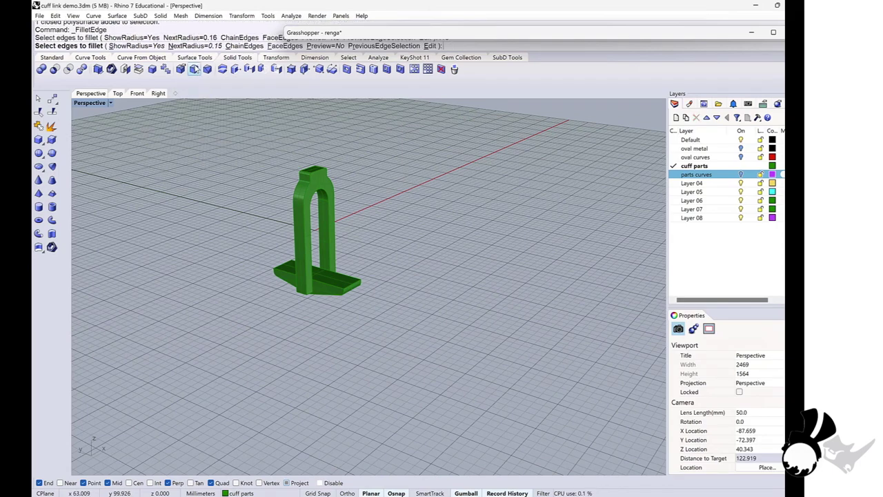
pyautogui.moveTo(260, 140); pyautogui.dragTo(409, 310)
pyautogui.press('Return')
pyautogui.press('Return')
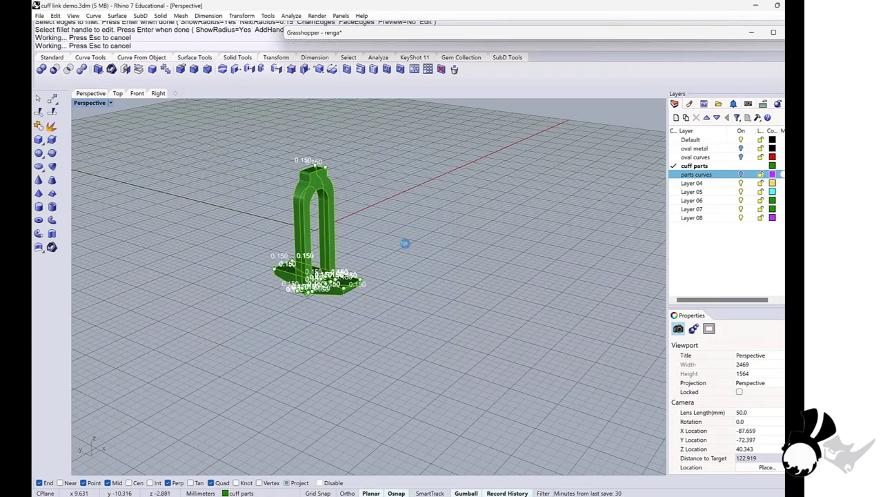
pyautogui.scroll(8, 315, 266)
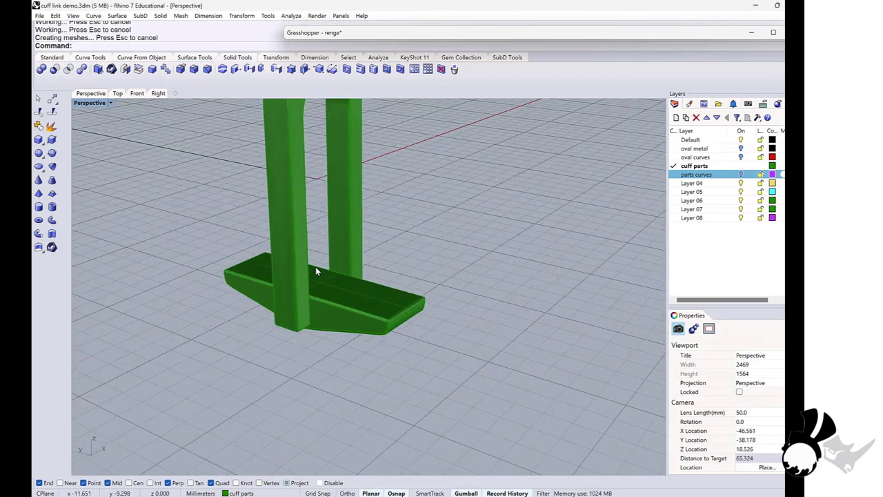
pyautogui.moveTo(316, 267)
pyautogui.mouseDown(button='right')
pyautogui.moveTo(268, 267)
pyautogui.moveTo(318, 262)
pyautogui.mouseUp(button='right')
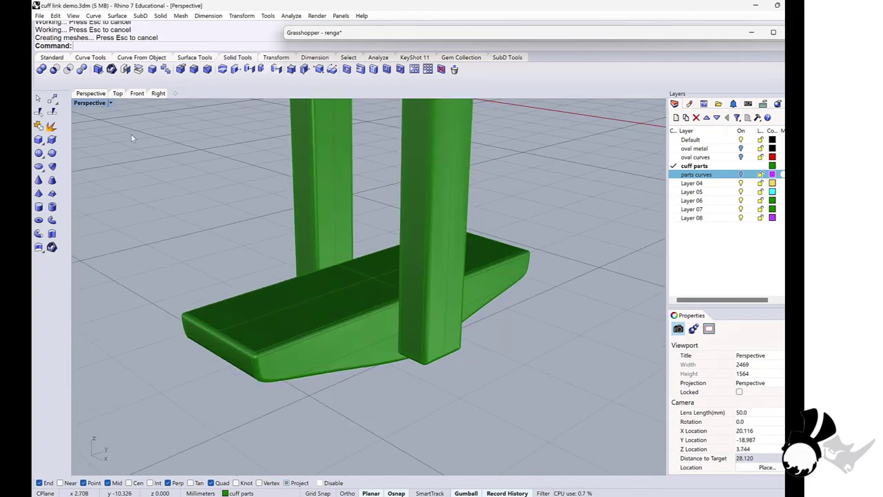
# Switch to Wireframe display, show the parts curves layer, and select the small oval curve
pyautogui.click(110, 104)
pyautogui.click(106, 138)
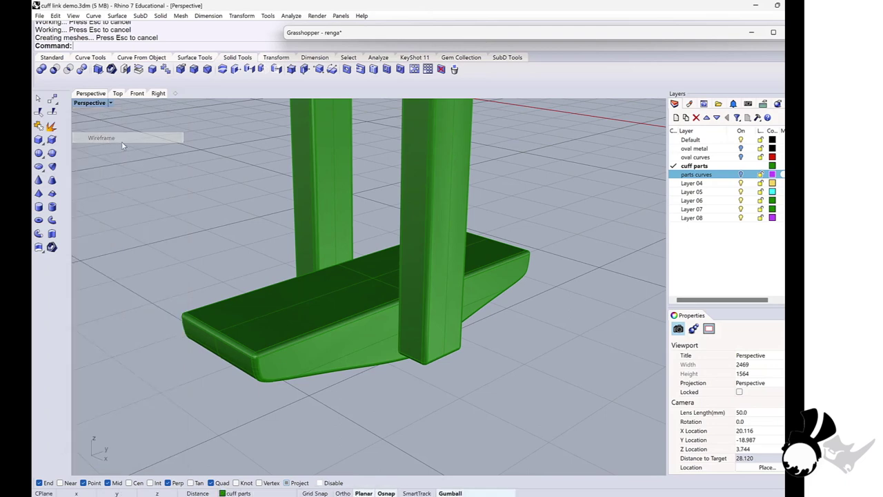
pyautogui.scroll(3, 371, 304)
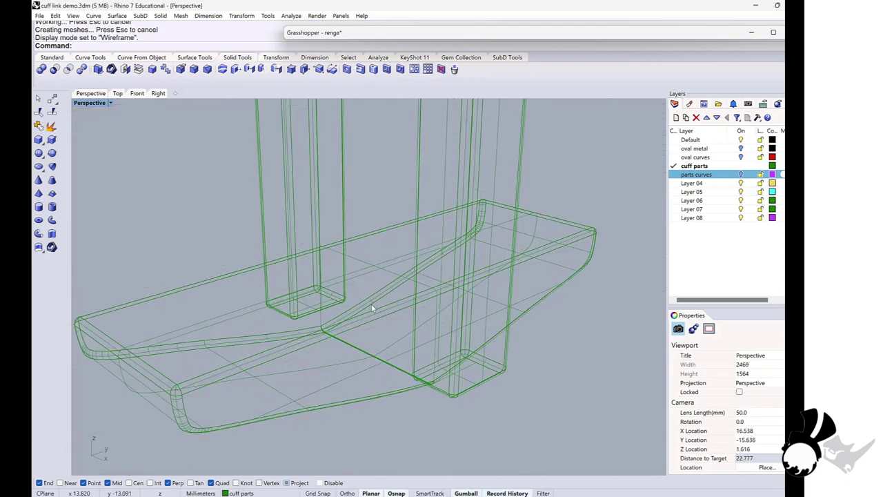
pyautogui.click(741, 175)
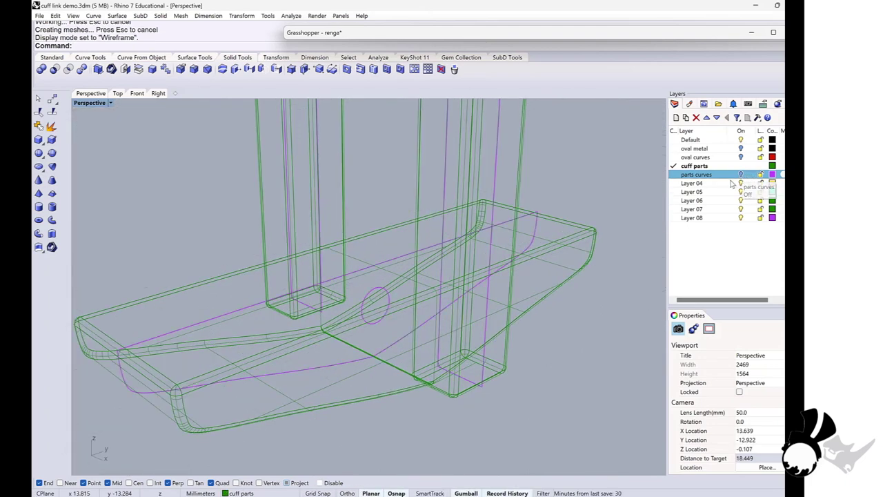
pyautogui.click(373, 293)
pyautogui.scroll(-3, 262, 172)
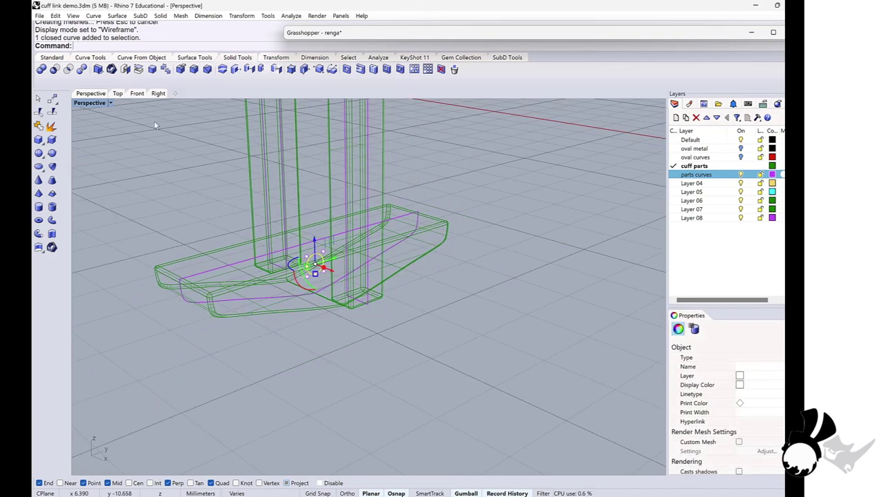
# Extrude the oval both sides as a solid pin 3.868 mm from Front view
pyautogui.click(138, 94)
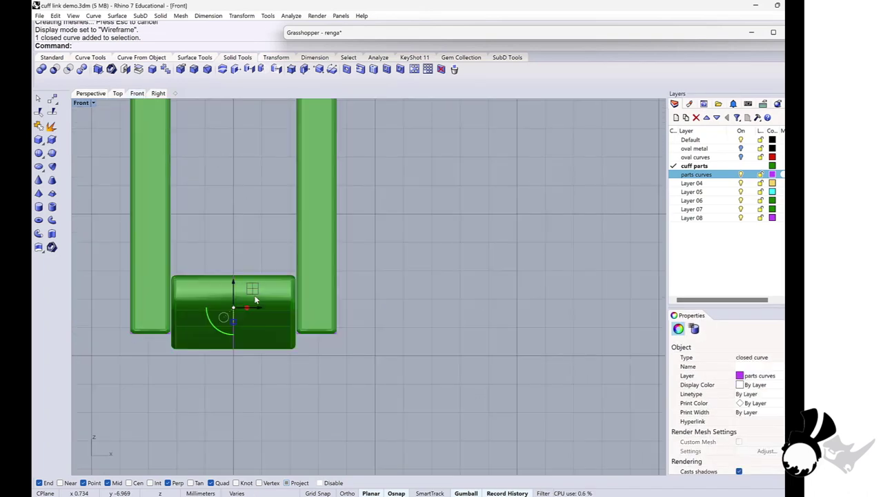
pyautogui.click(51, 235)
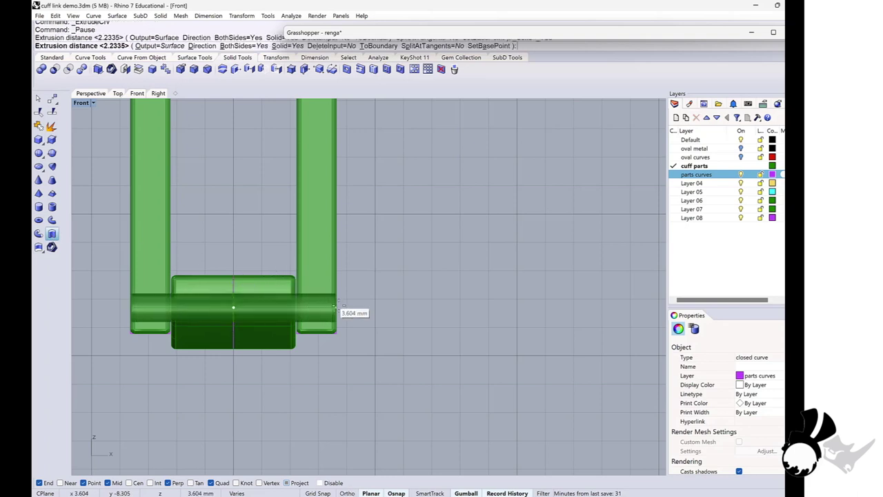
pyautogui.scroll(2, 337, 306)
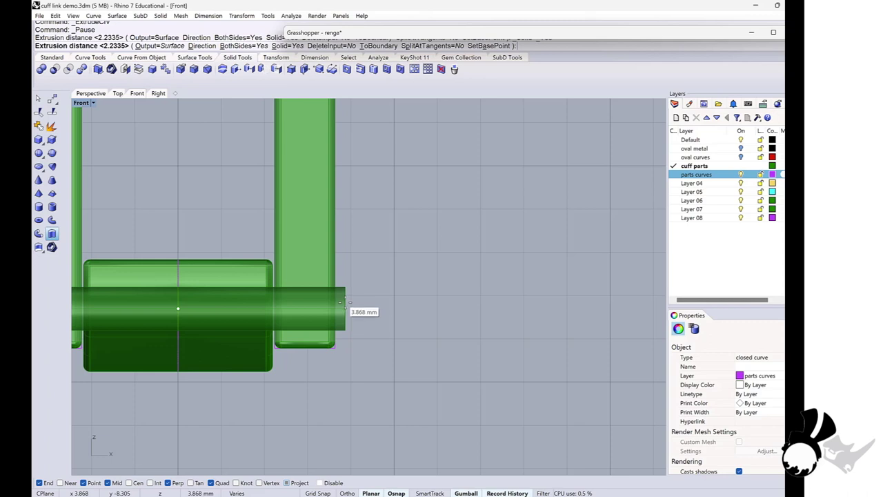
pyautogui.click(339, 302)
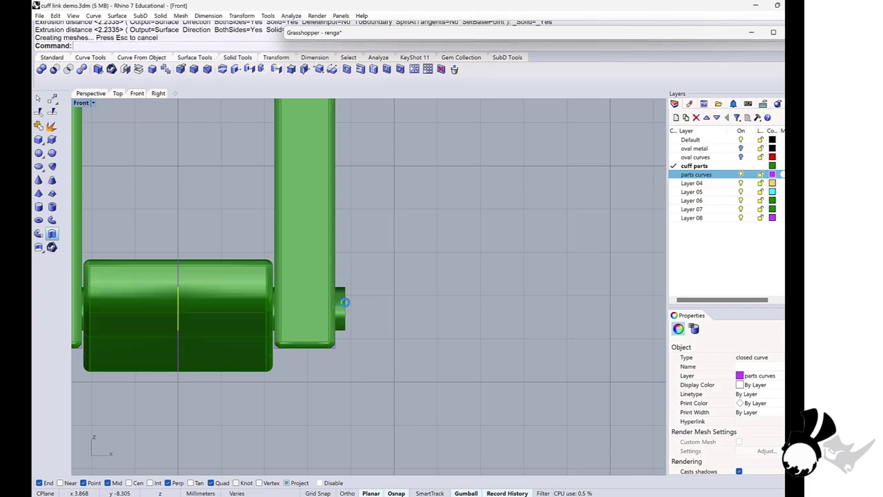
pyautogui.click(91, 93)
pyautogui.scroll(5, 365, 273)
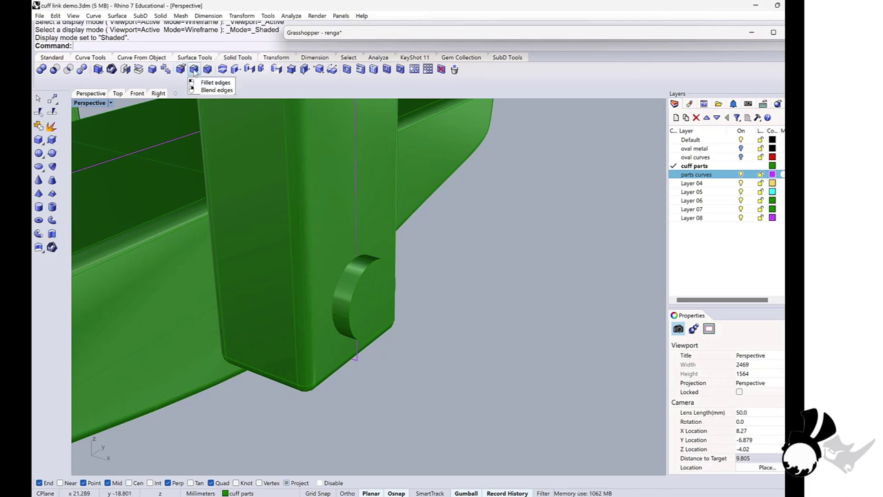
# Fillet the pin's front circular end edge with a 0.2 radius
pyautogui.click(194, 69)
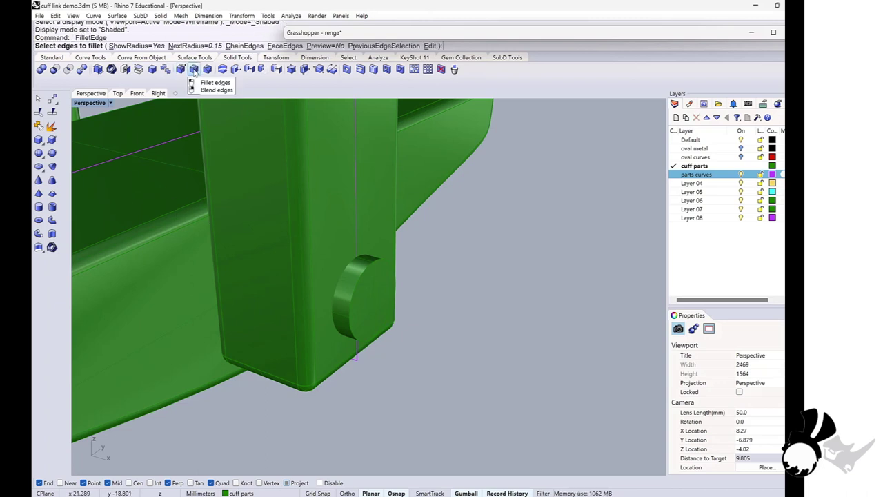
pyautogui.press('Return')
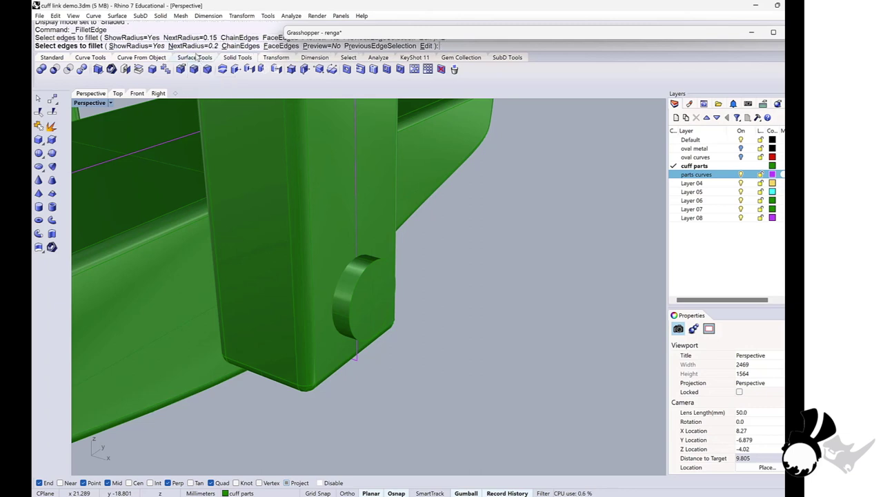
pyautogui.click(370, 272)
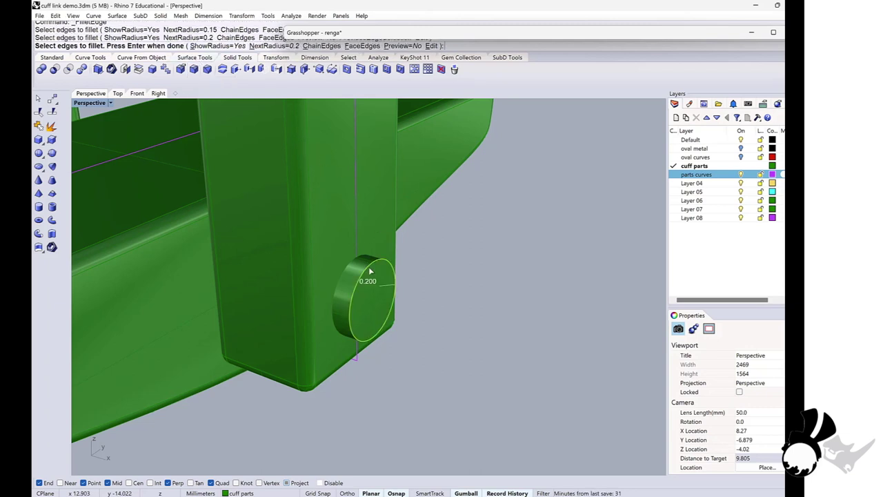
pyautogui.press('Return')
pyautogui.press('Return')
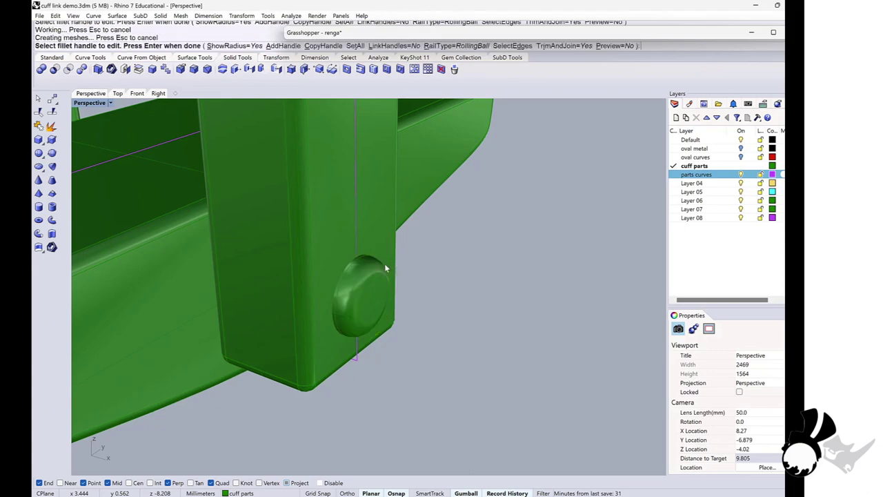
pyautogui.scroll(-5, 396, 263)
pyautogui.scroll(-5, 396, 264)
# Fillet the pin's other circular end edge with the same 0.2 radius
pyautogui.moveTo(396, 263); pyautogui.dragTo(309, 286, button='right')
pyautogui.scroll(5, 309, 287)
pyautogui.click(307, 283)
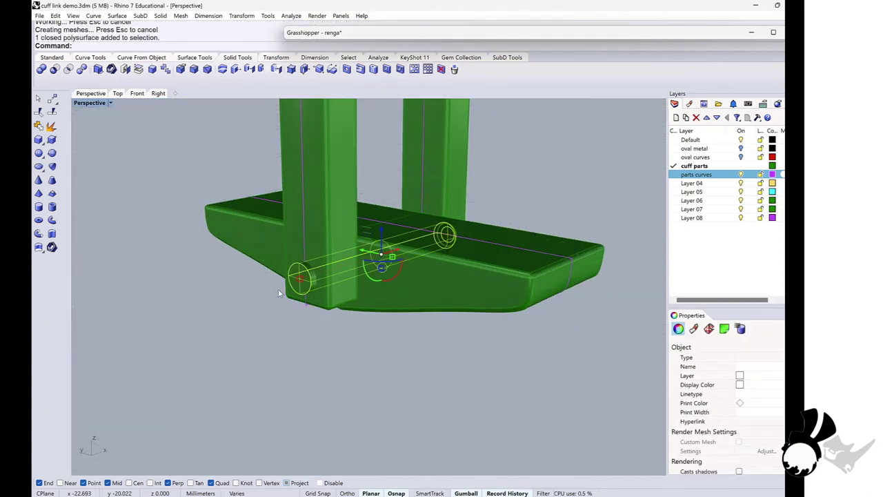
pyautogui.click(264, 294)
pyautogui.press('Return')
pyautogui.click(308, 283)
pyautogui.press('Return')
pyautogui.press('Return')
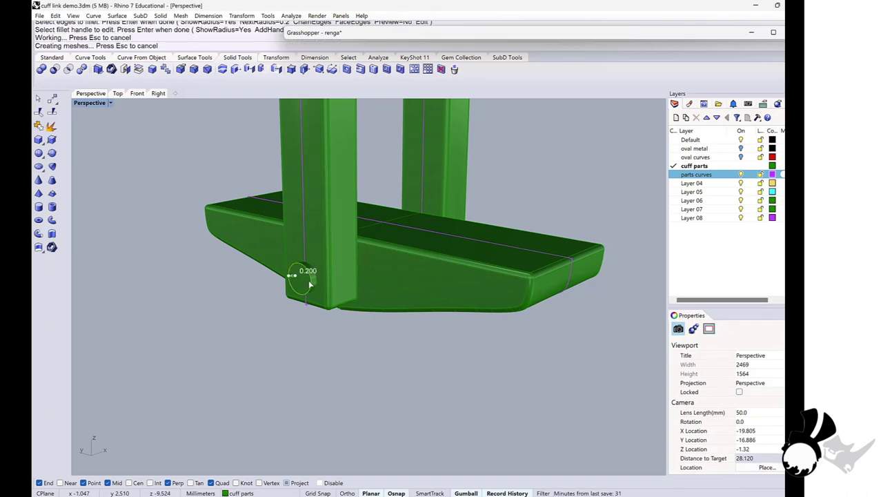
pyautogui.scroll(-5, 308, 281)
pyautogui.moveTo(308, 280); pyautogui.dragTo(386, 241, button='right')
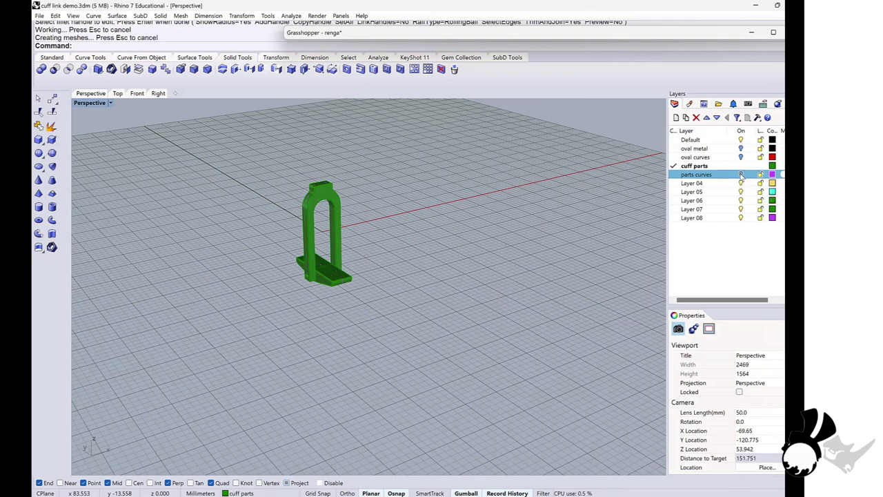
# Turn on the oval metal layer to bring back the brick-patterned disc
pyautogui.scroll(5, 320, 223)
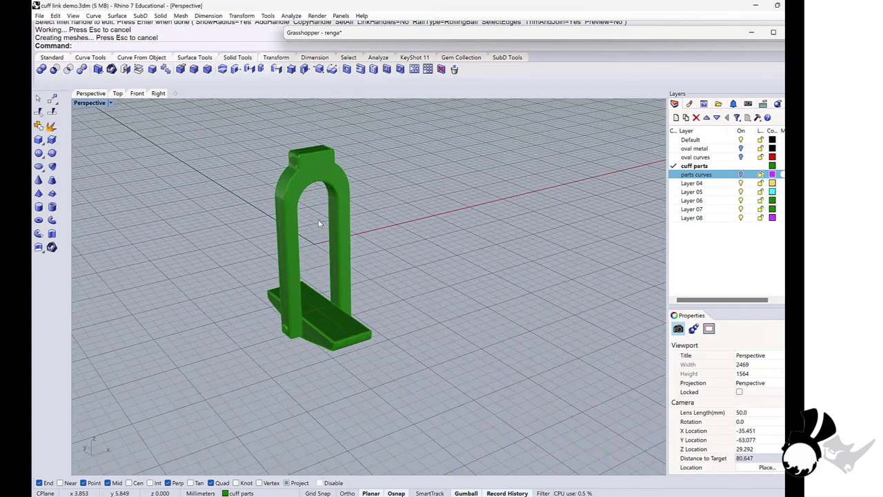
pyautogui.click(740, 149)
pyautogui.moveTo(462, 218); pyautogui.dragTo(361, 192, button='right')
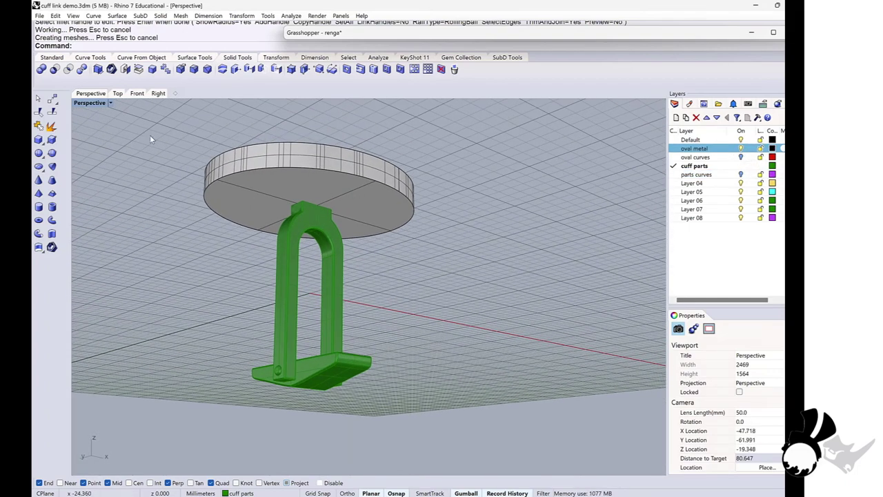
# Fillet the disc's lower outer edge at 0.2, then pick its top rim edge
pyautogui.click(194, 69)
pyautogui.click(271, 169)
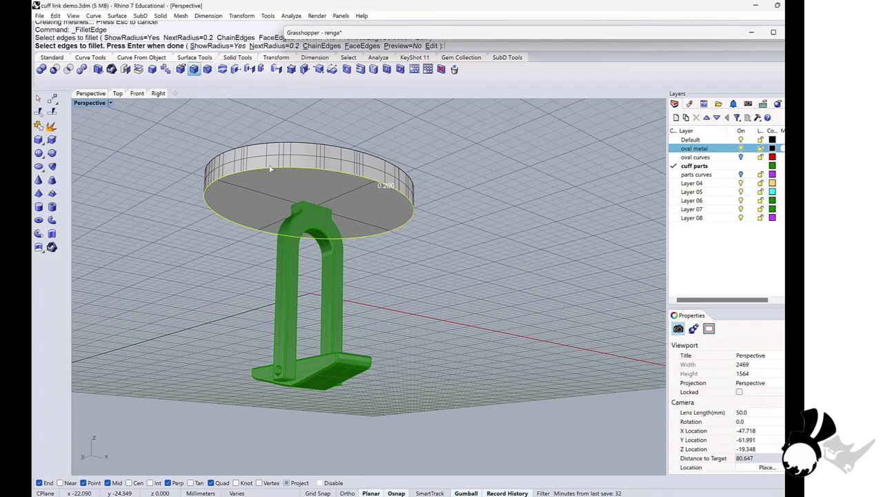
pyautogui.press('Return')
pyautogui.press('Return')
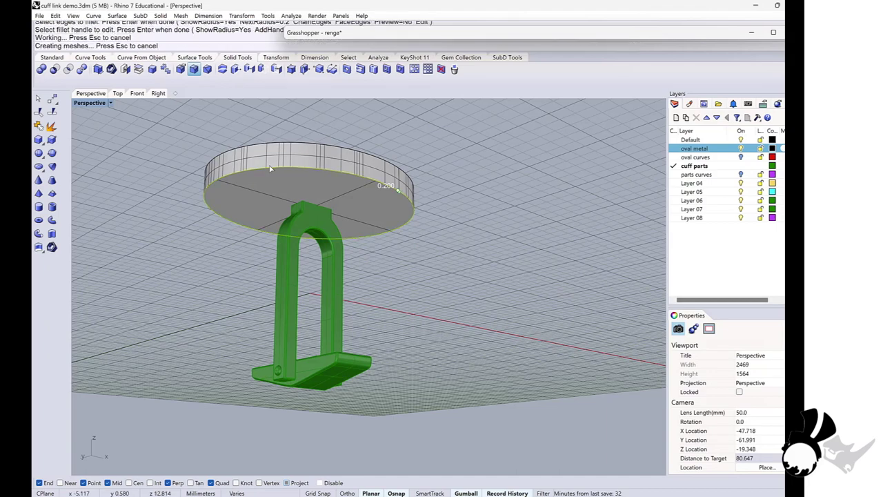
pyautogui.moveTo(271, 169); pyautogui.dragTo(207, 131, button='right')
pyautogui.press('Return')
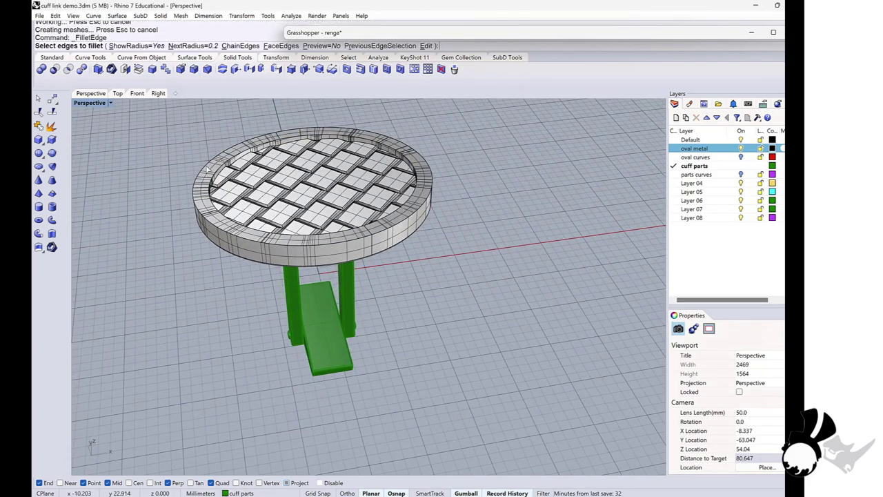
pyautogui.click(209, 168)
pyautogui.press('Return')
pyautogui.press('Return')
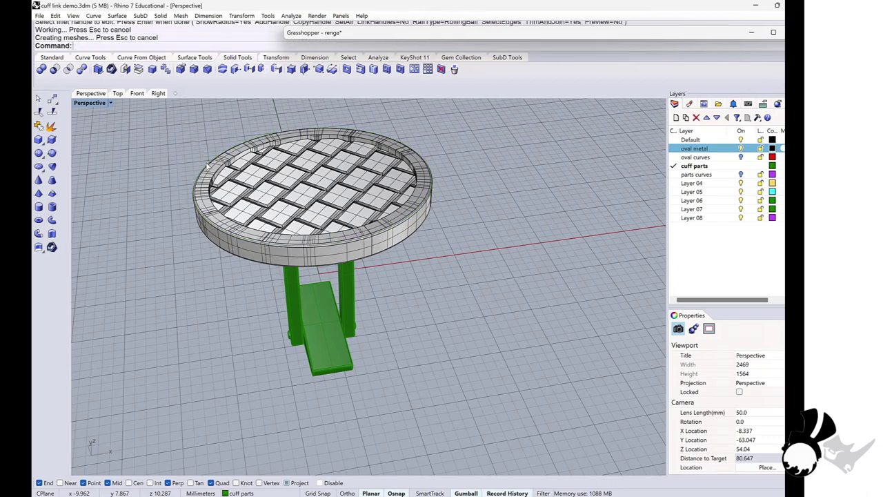
# Boolean-union the oval top, cuff post and toggle bar into one solid
pyautogui.moveTo(208, 165); pyautogui.dragTo(151, 181, button='right')
pyautogui.click(42, 69)
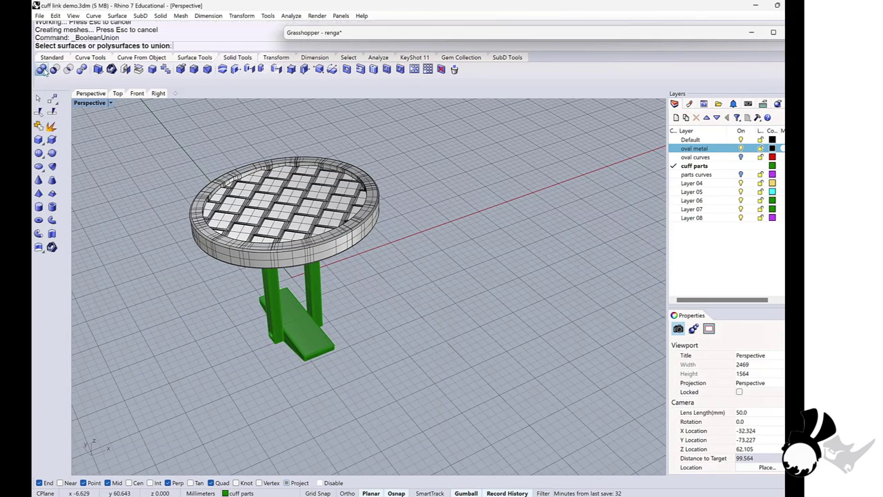
pyautogui.click(225, 232)
pyautogui.click(260, 274)
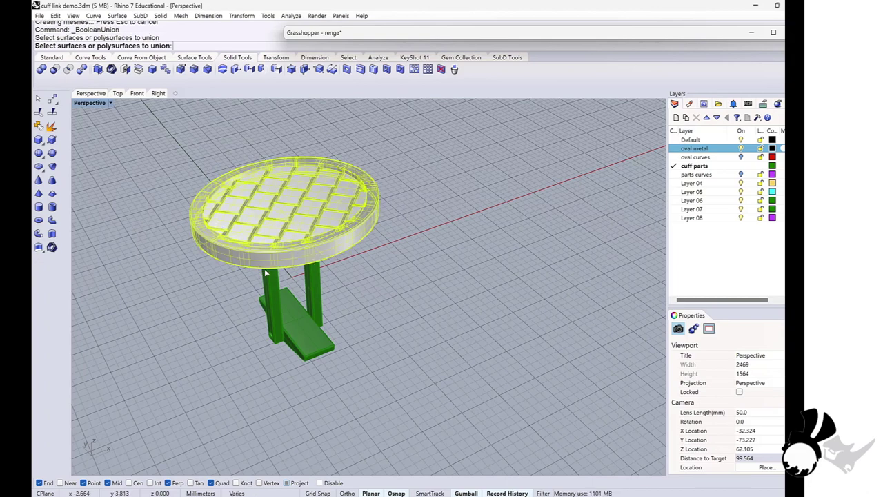
pyautogui.click(270, 281)
pyautogui.press('Return')
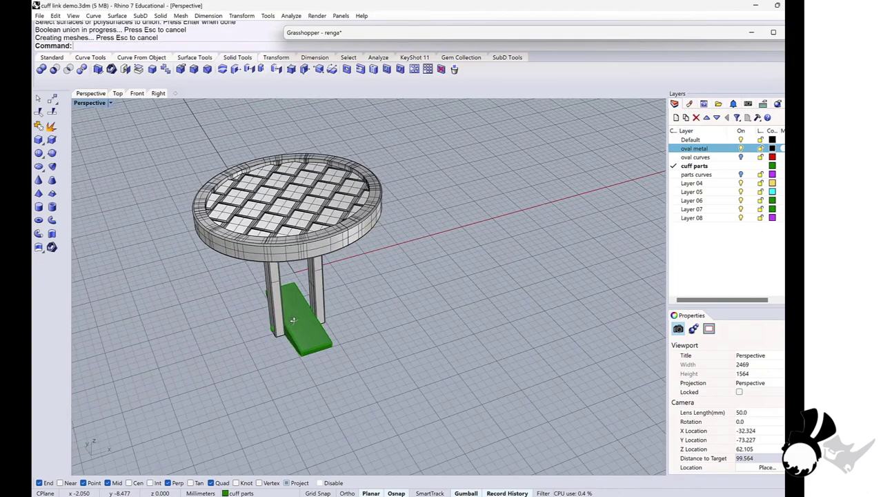
# Set the Perspective viewport display mode to Rendered to view the cufflink
pyautogui.moveTo(293, 320); pyautogui.dragTo(316, 300, button='right')
pyautogui.scroll(5, 296, 248)
pyautogui.click(110, 103)
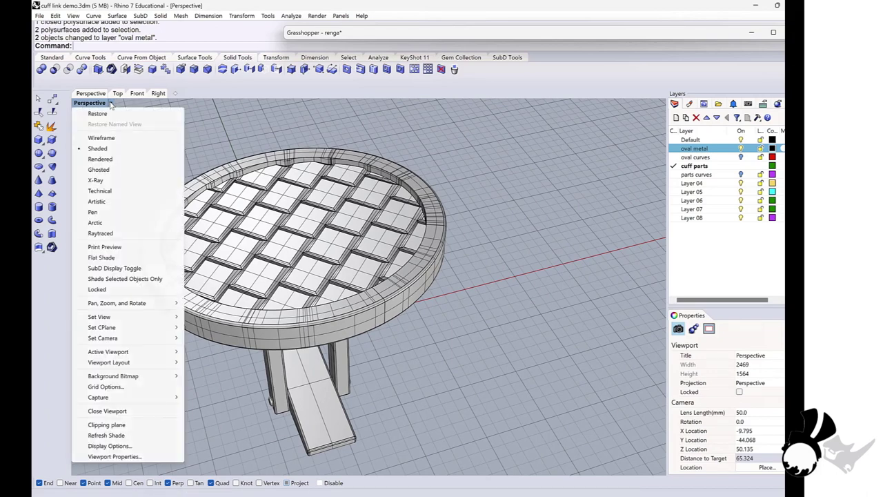
pyautogui.click(100, 159)
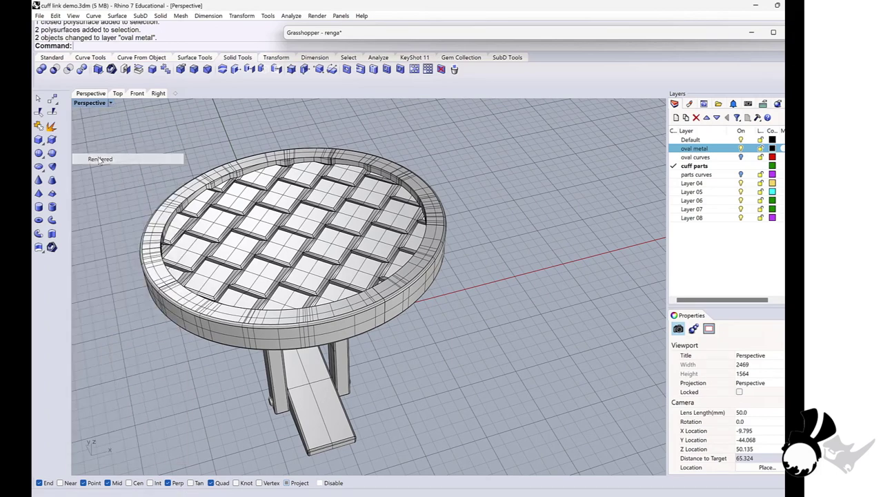